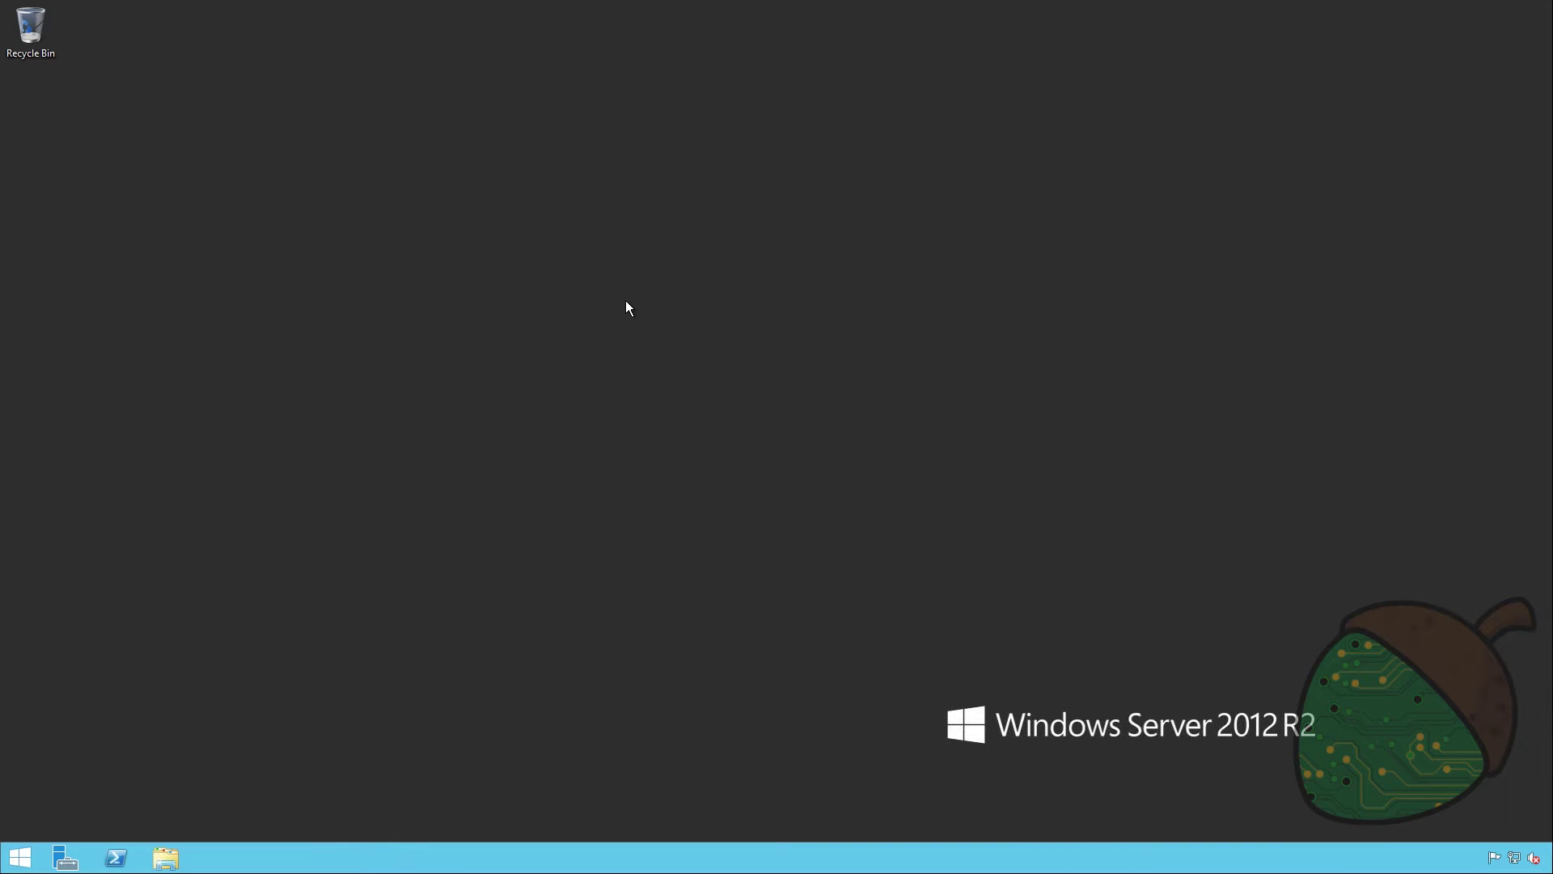
Install RSAT-ADDS and the Exchange prerequisite server features from an administrator PowerShell console.
right_click(116, 858)
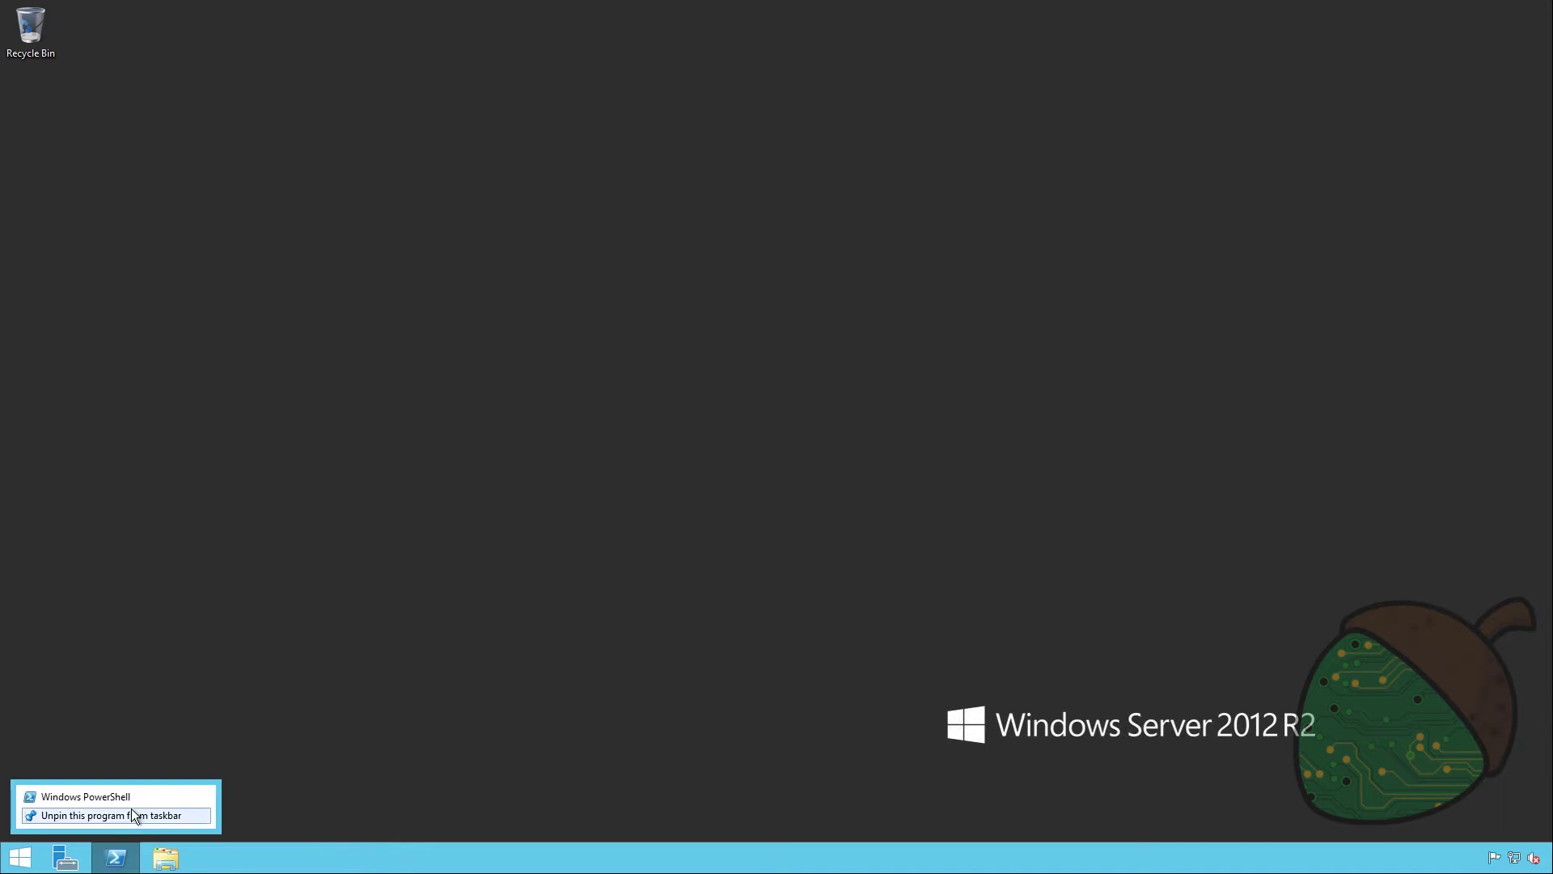
left_click(134, 798)
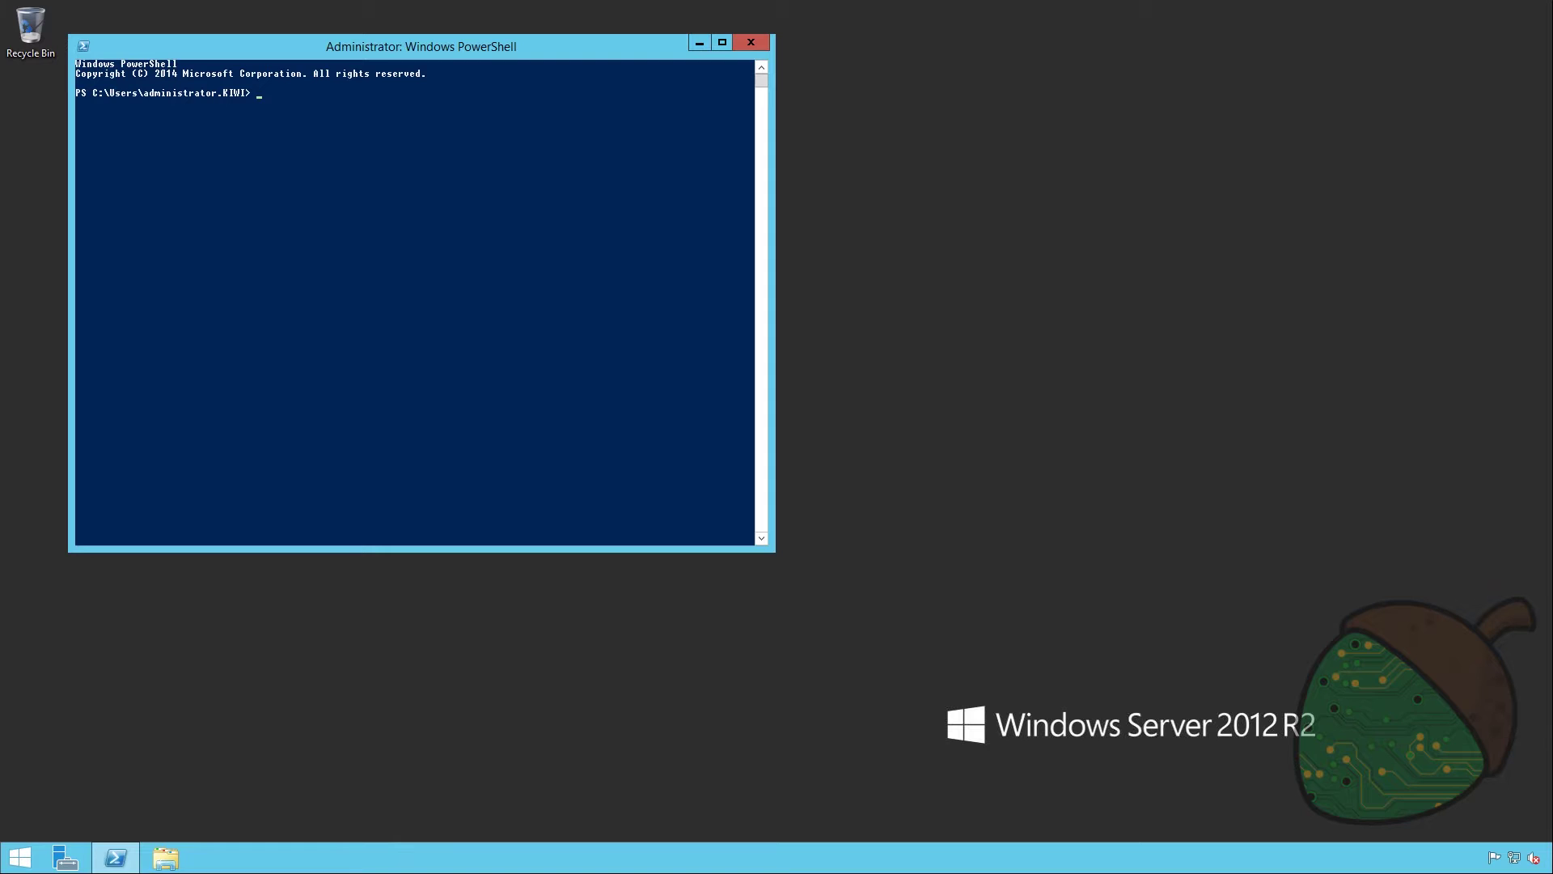
right_click(294, 210)
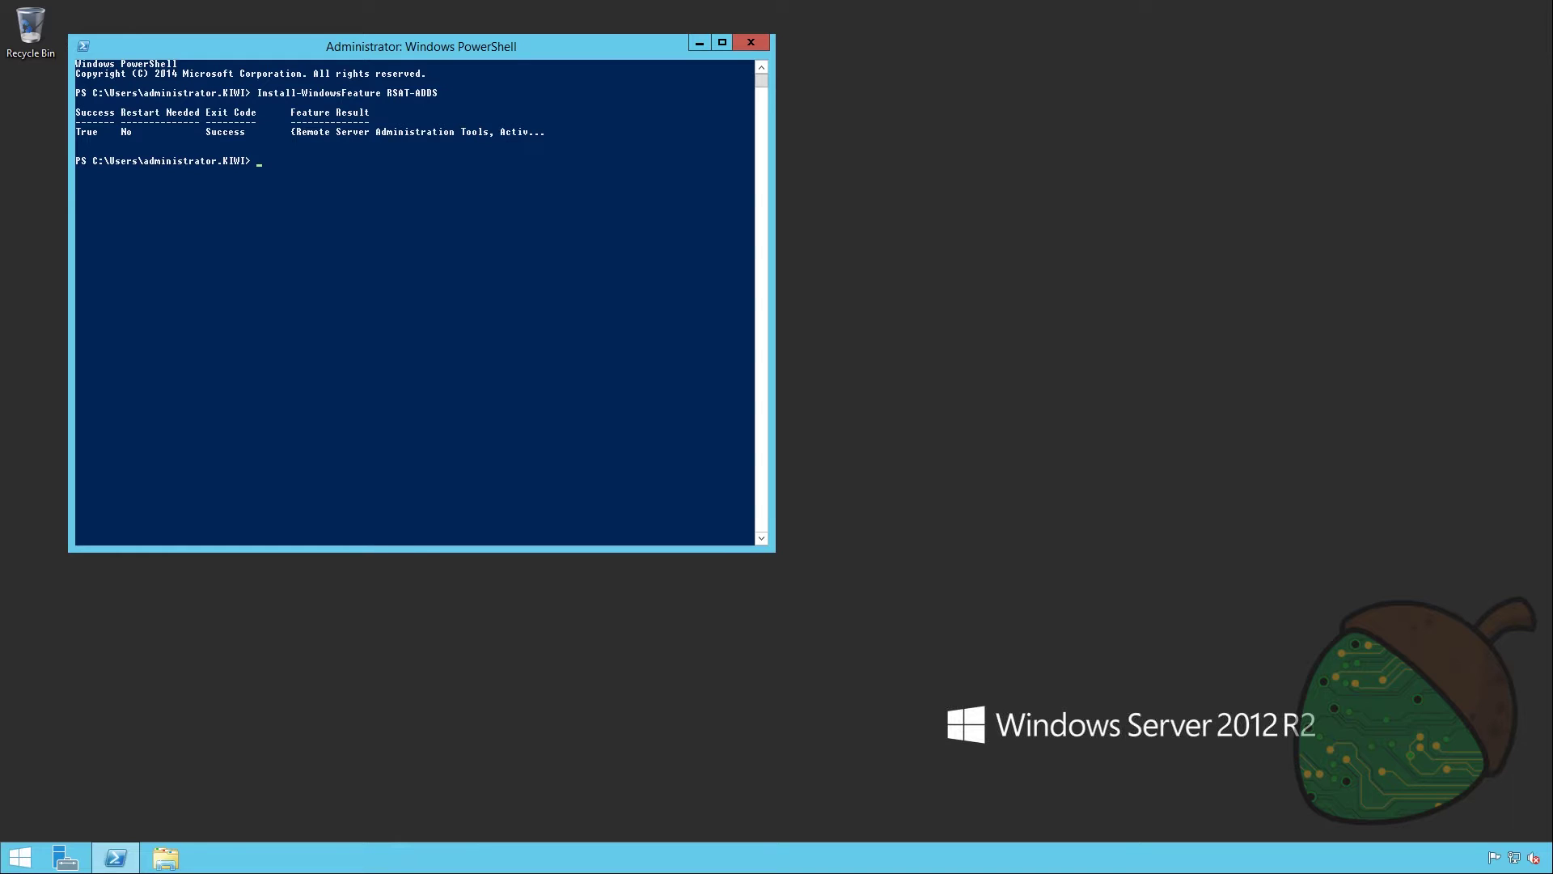
right_click(317, 280)
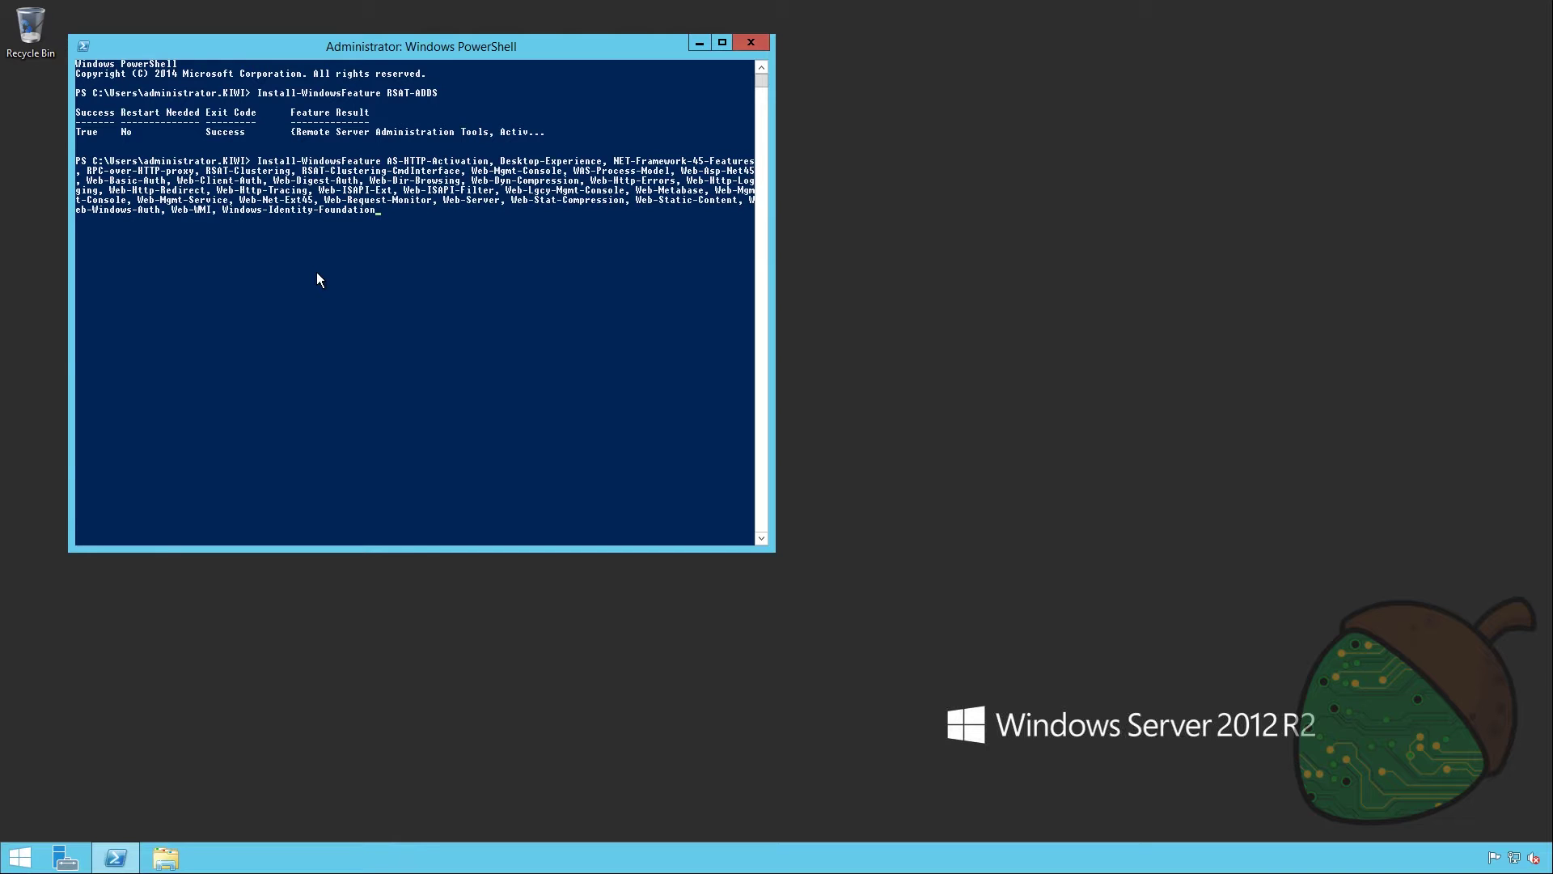
key("Return")
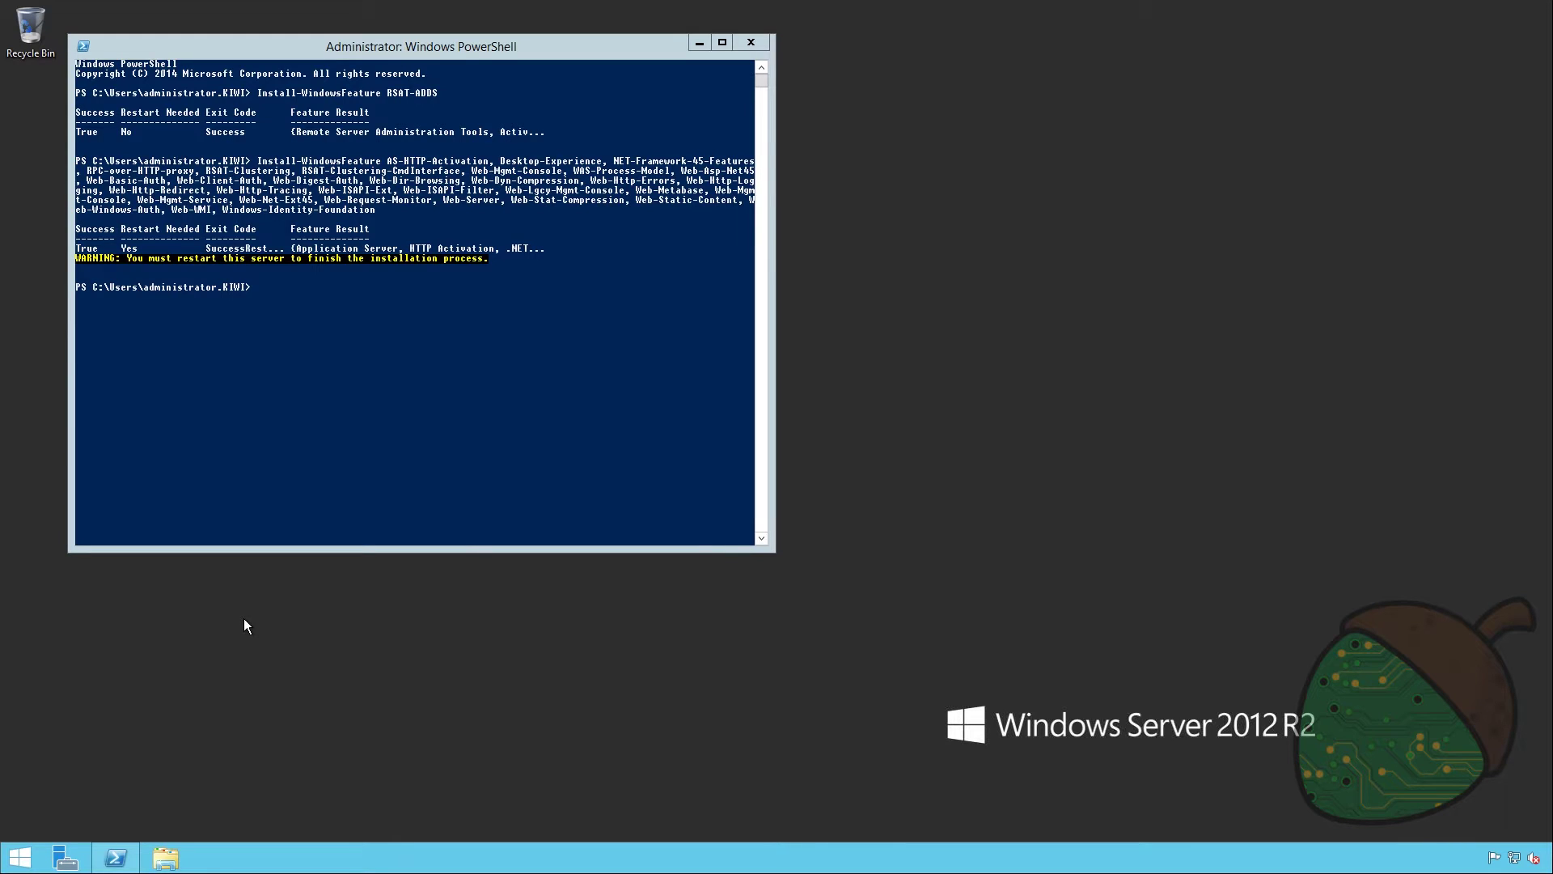
Restart the server with the Restart-Computer command.
left_click(359, 346)
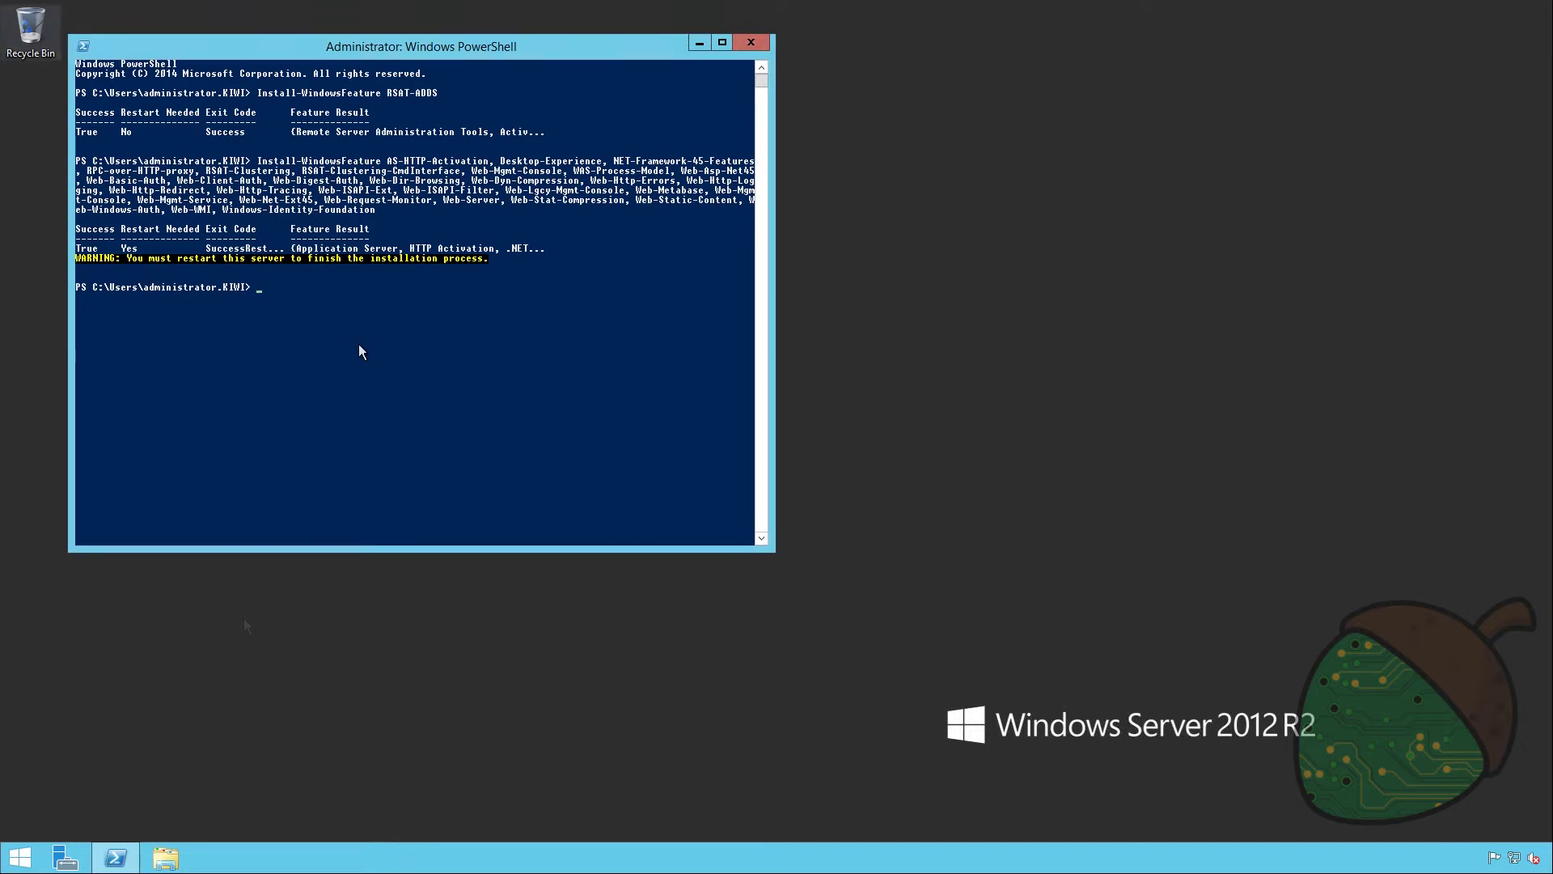
type("restart")
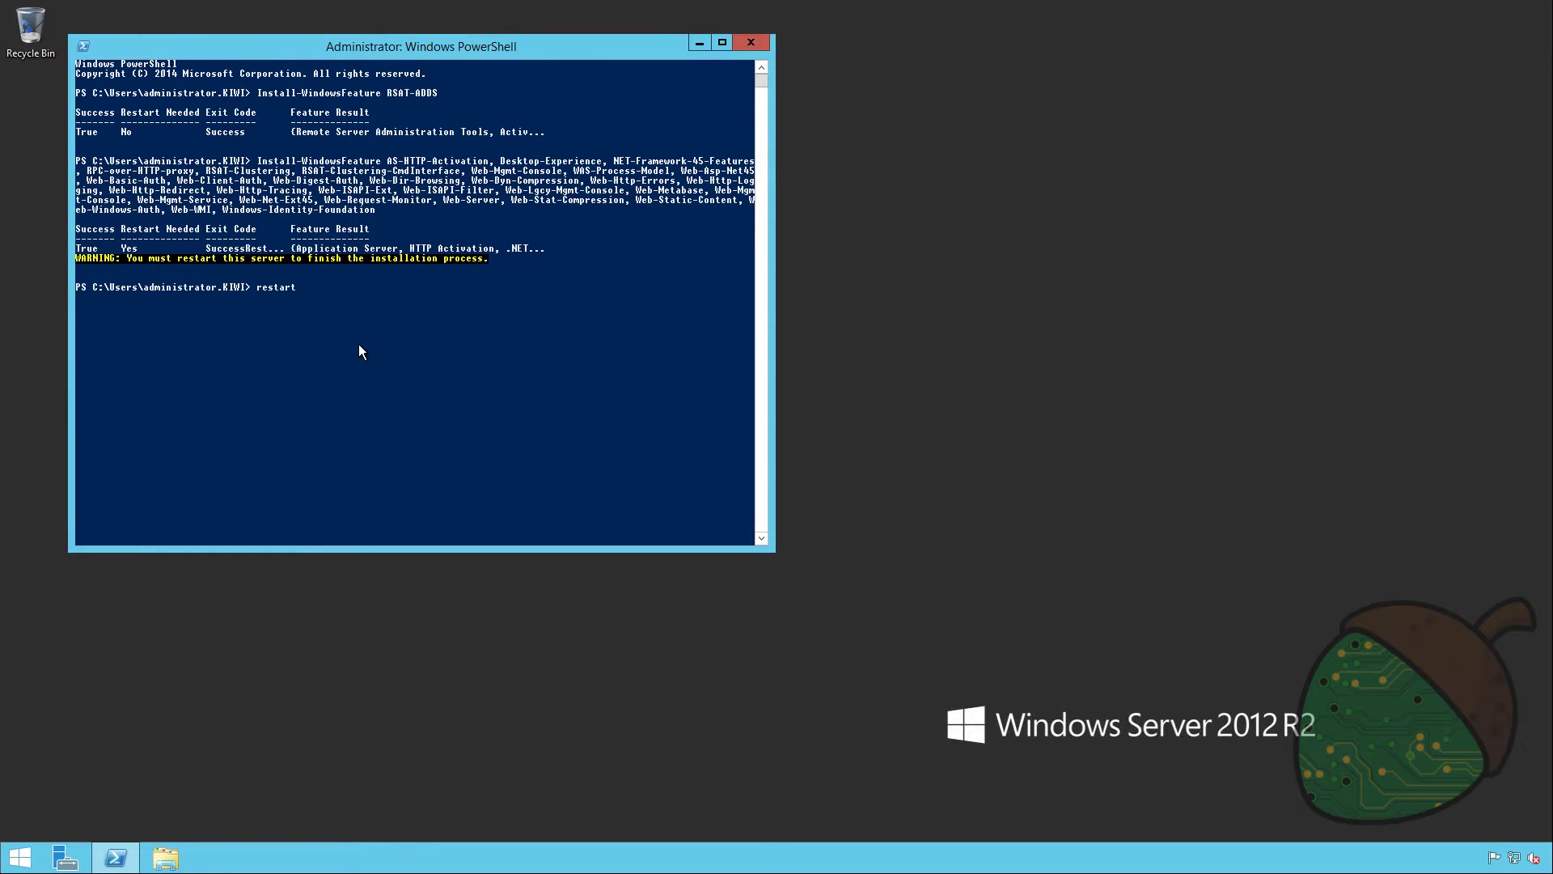
type("-c")
key("Tab")
key("Return")
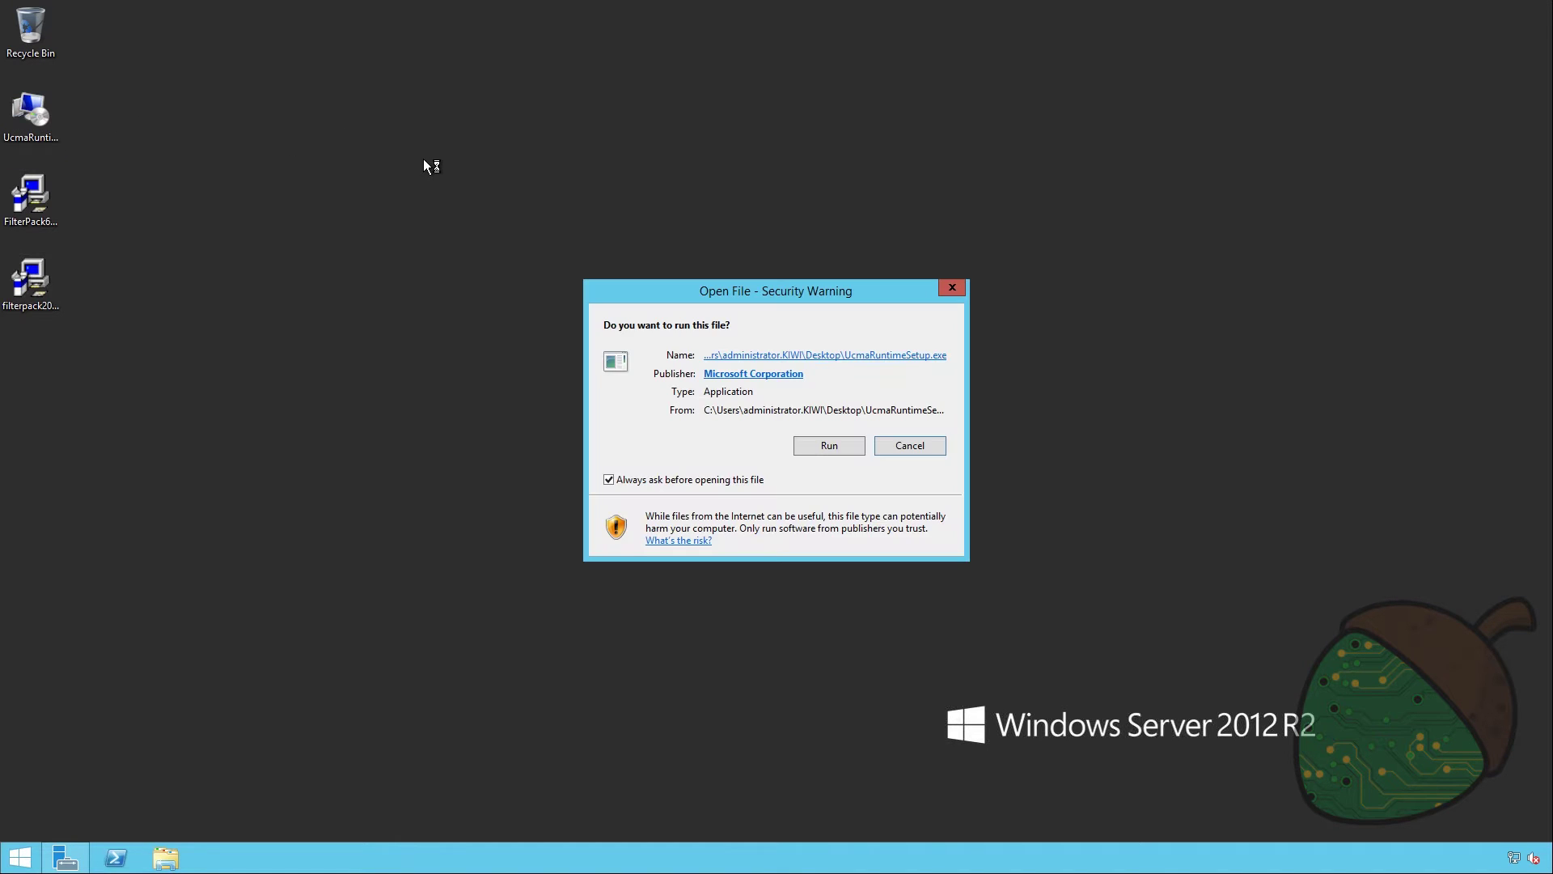
Run the UCMA 4.0 Runtime installer, accept its license, install it and close the wizard.
left_click(815, 442)
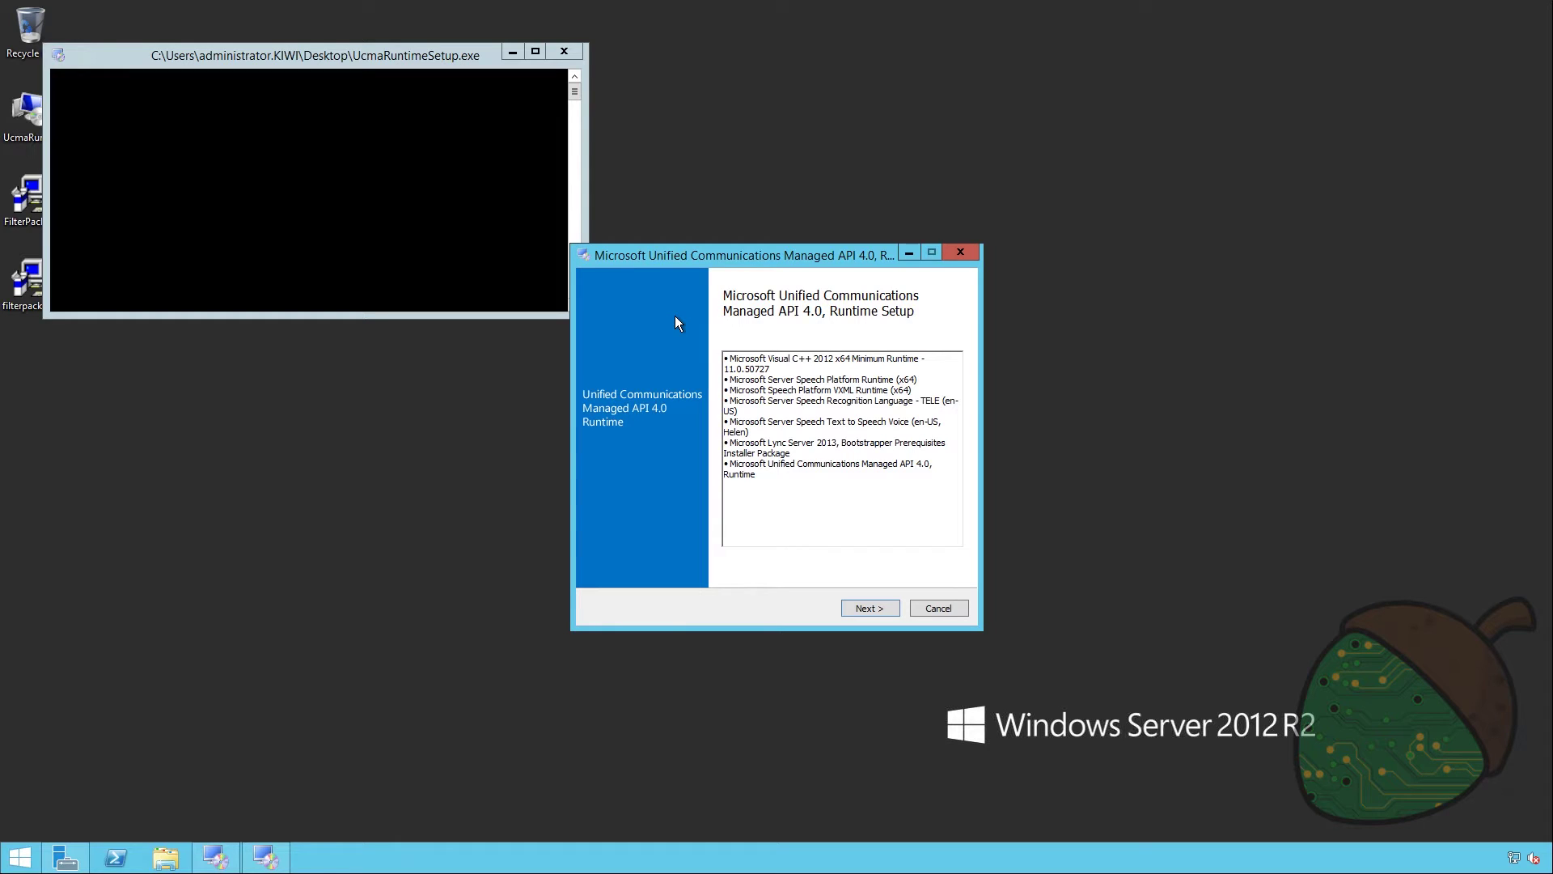
left_click(881, 605)
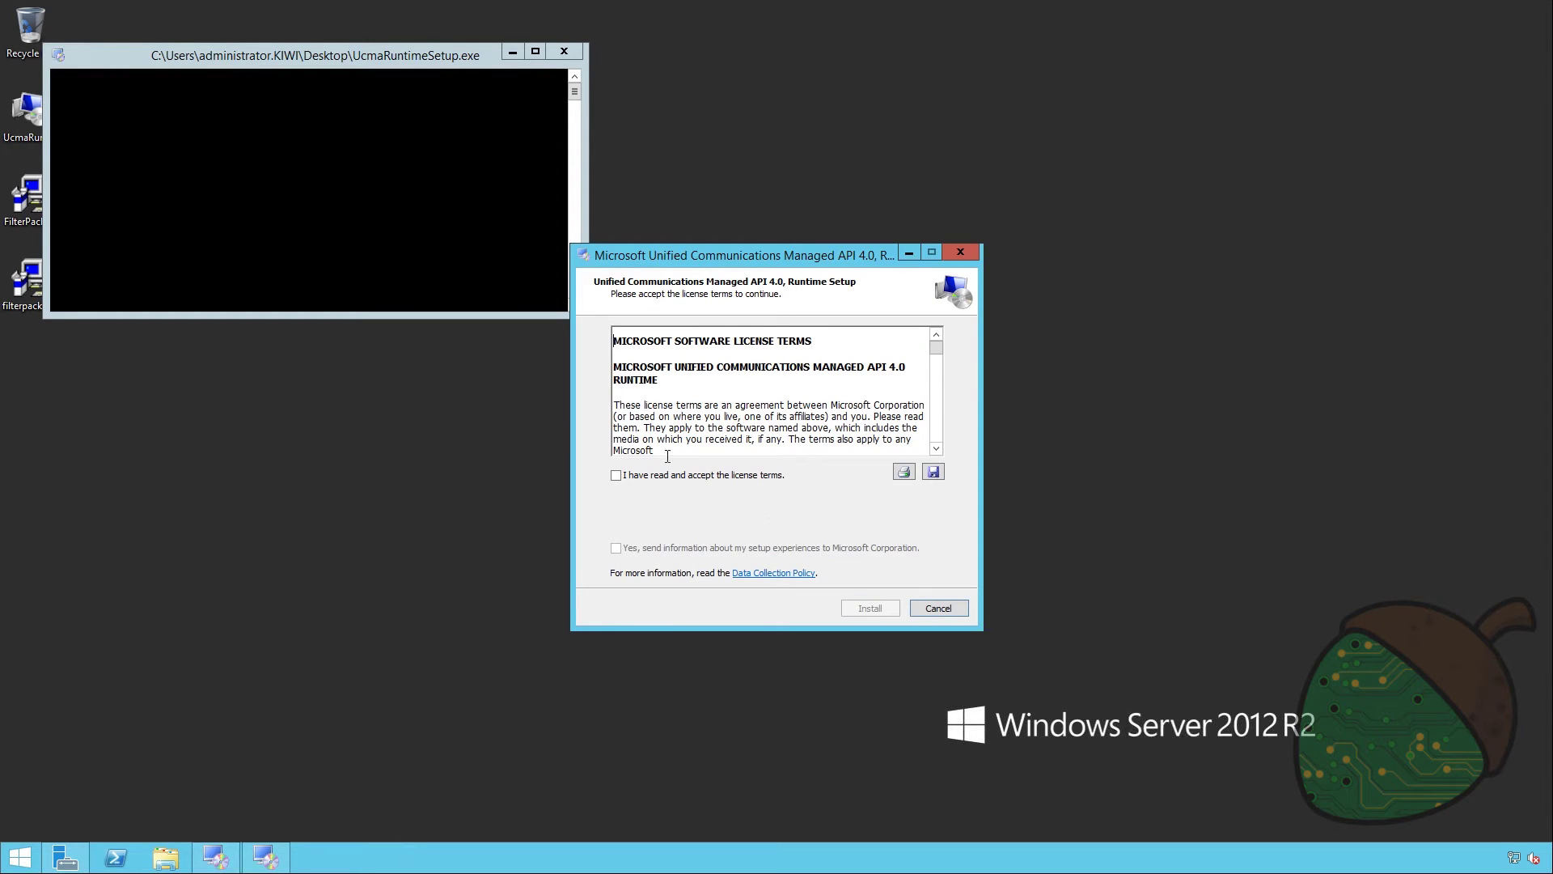
left_click(682, 475)
left_click(868, 609)
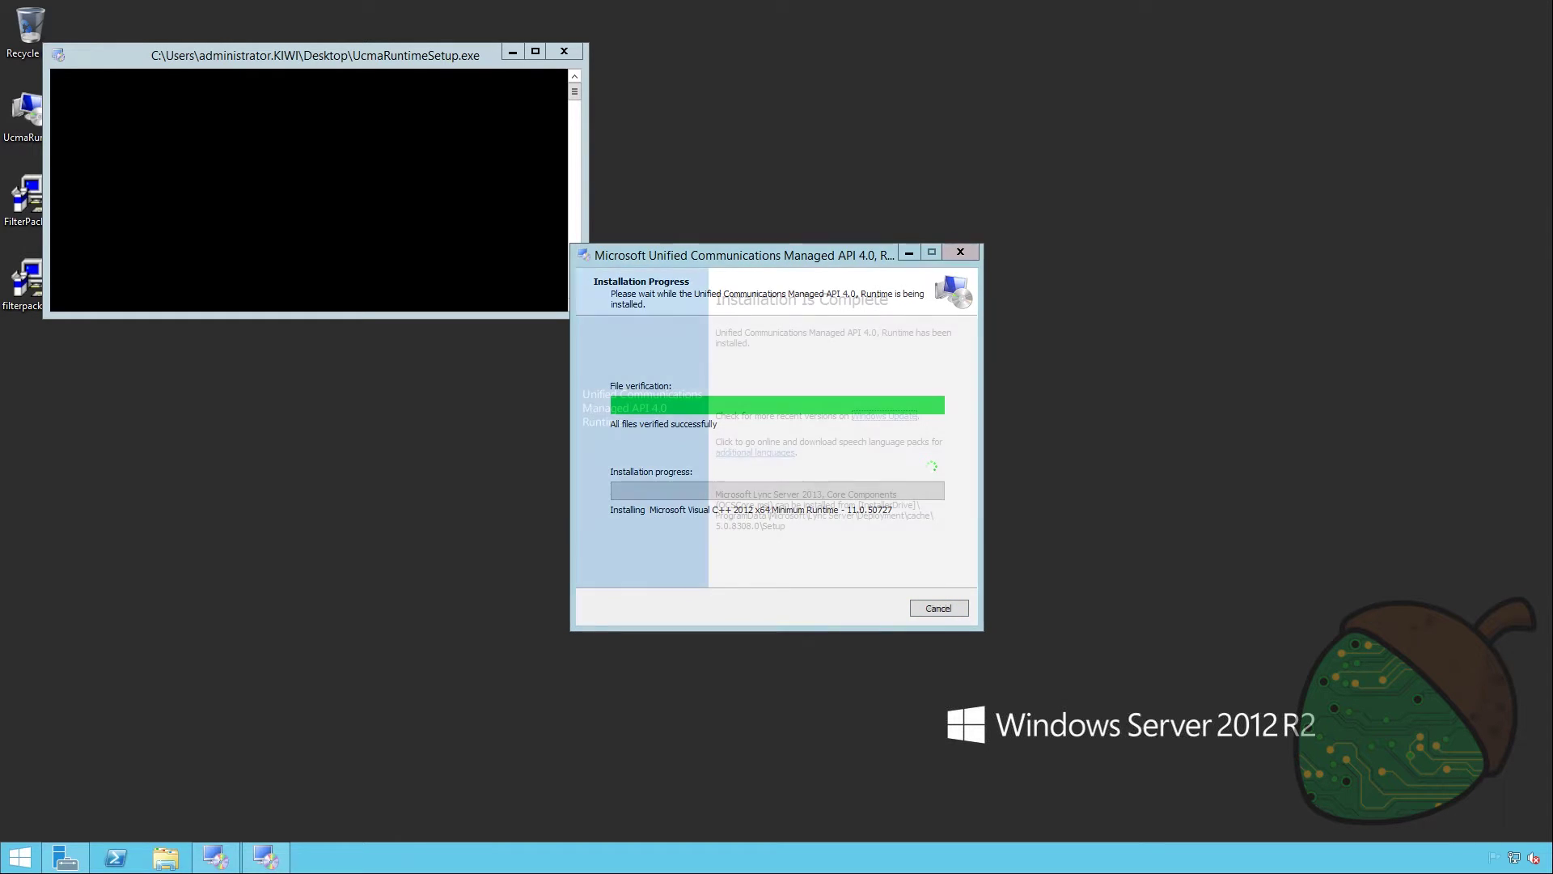
left_click(940, 611)
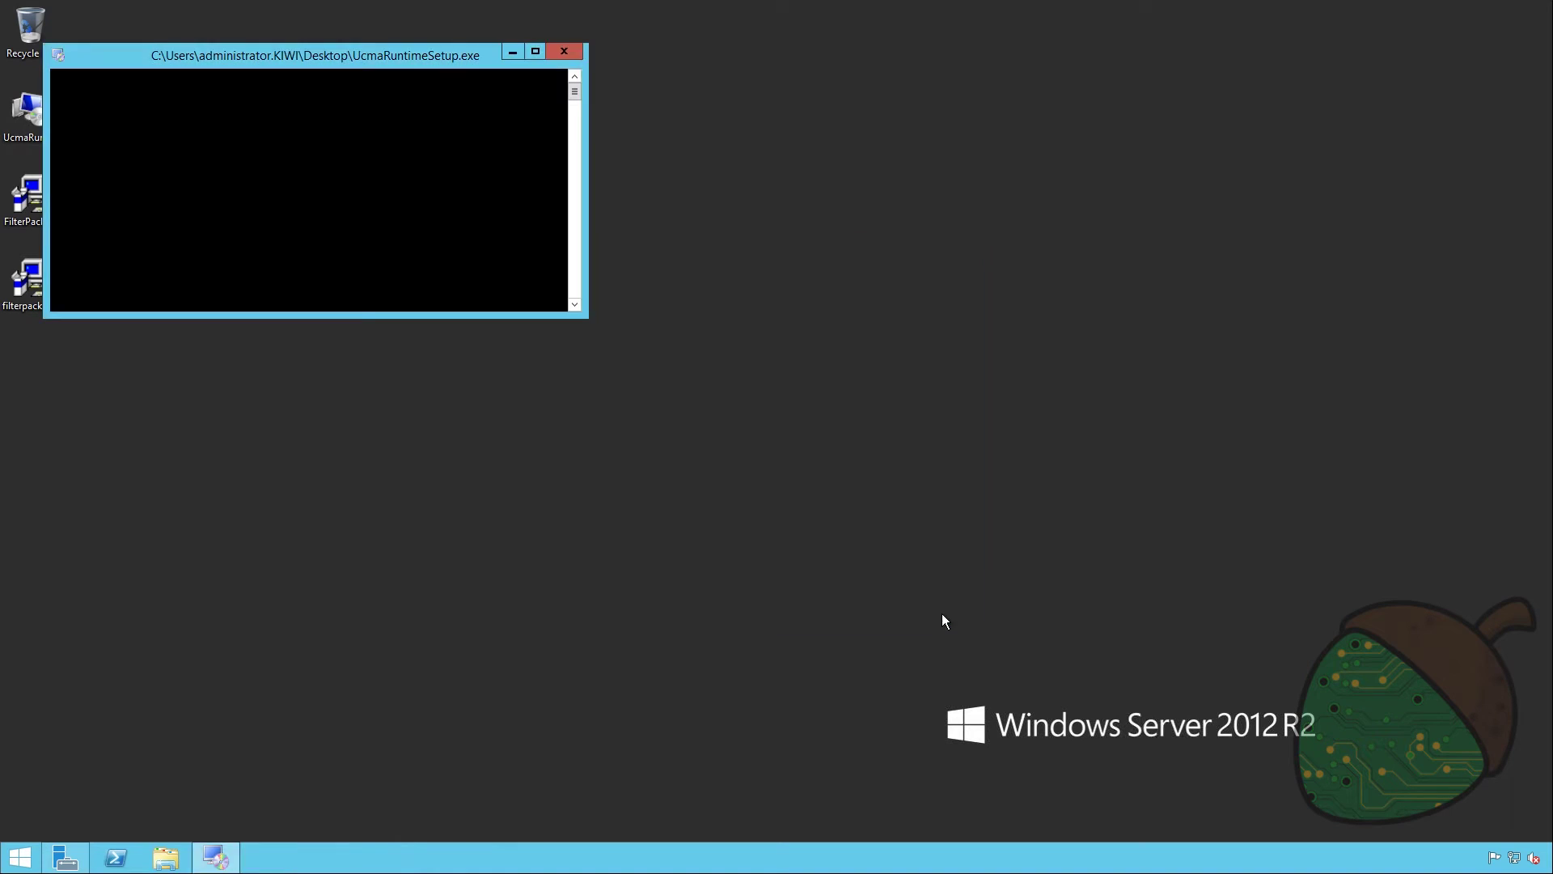
Install Microsoft Filter Pack 2.0 from FilterPack64bit.exe, accepting its license agreement.
double_click(53, 197)
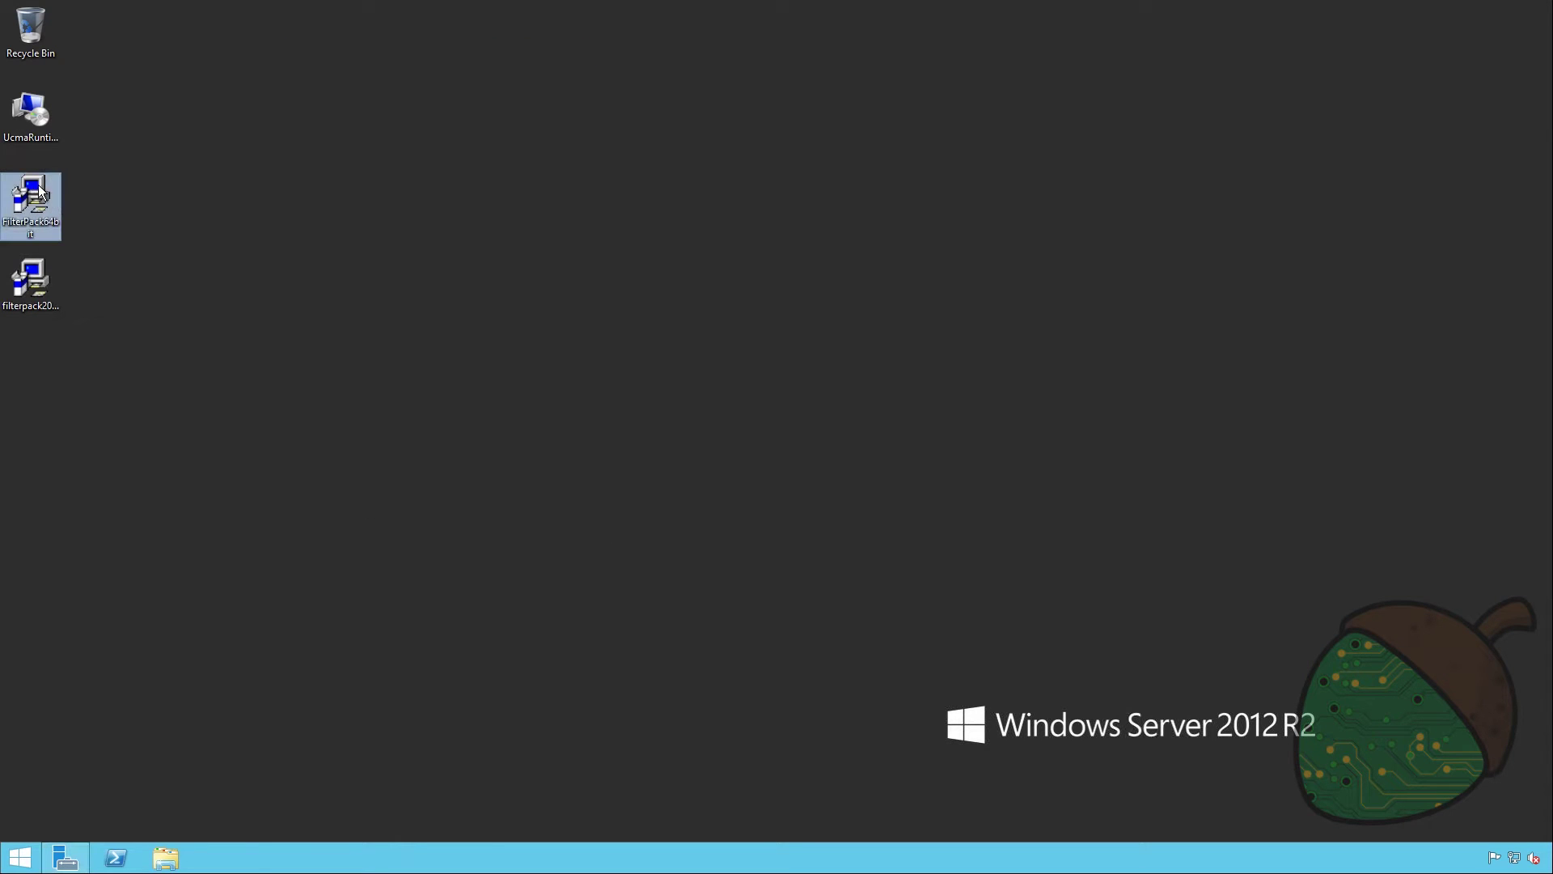
left_click(849, 449)
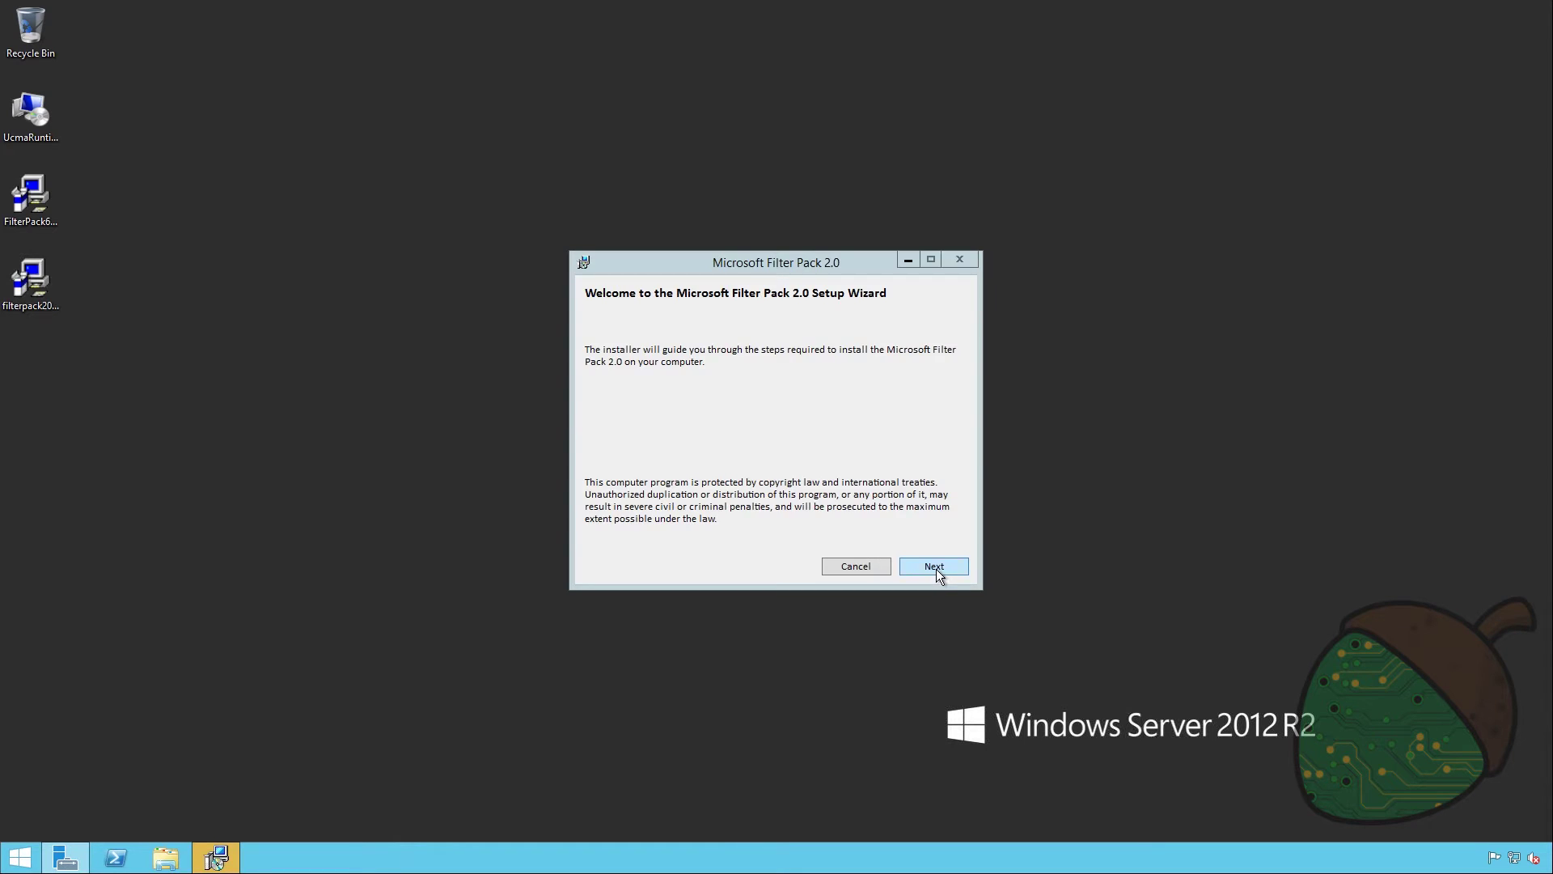
left_click(941, 579)
left_click(677, 551)
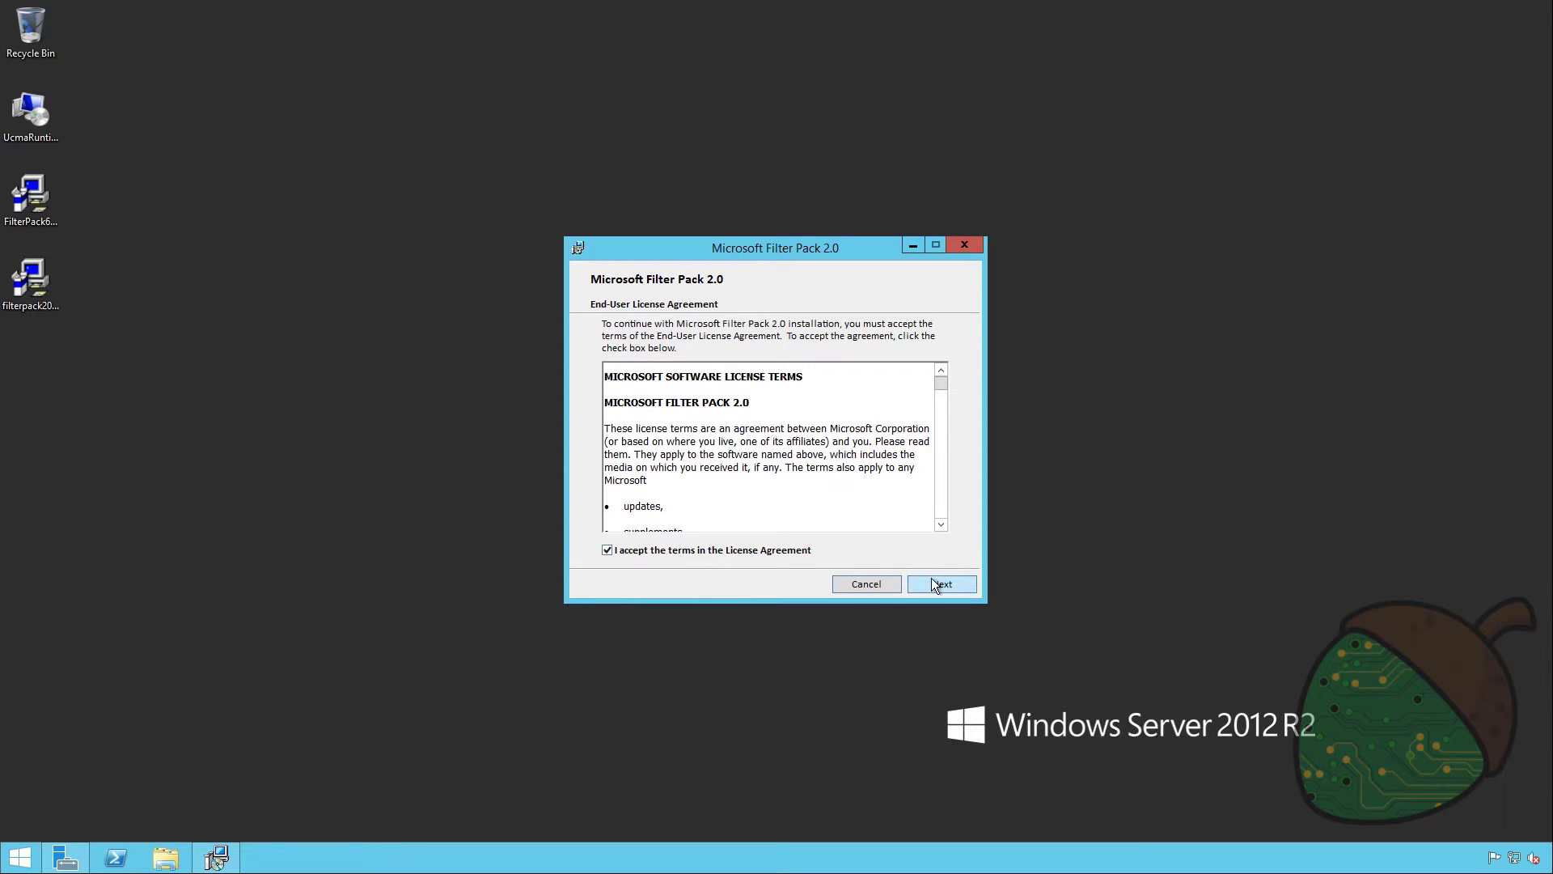
left_click(939, 583)
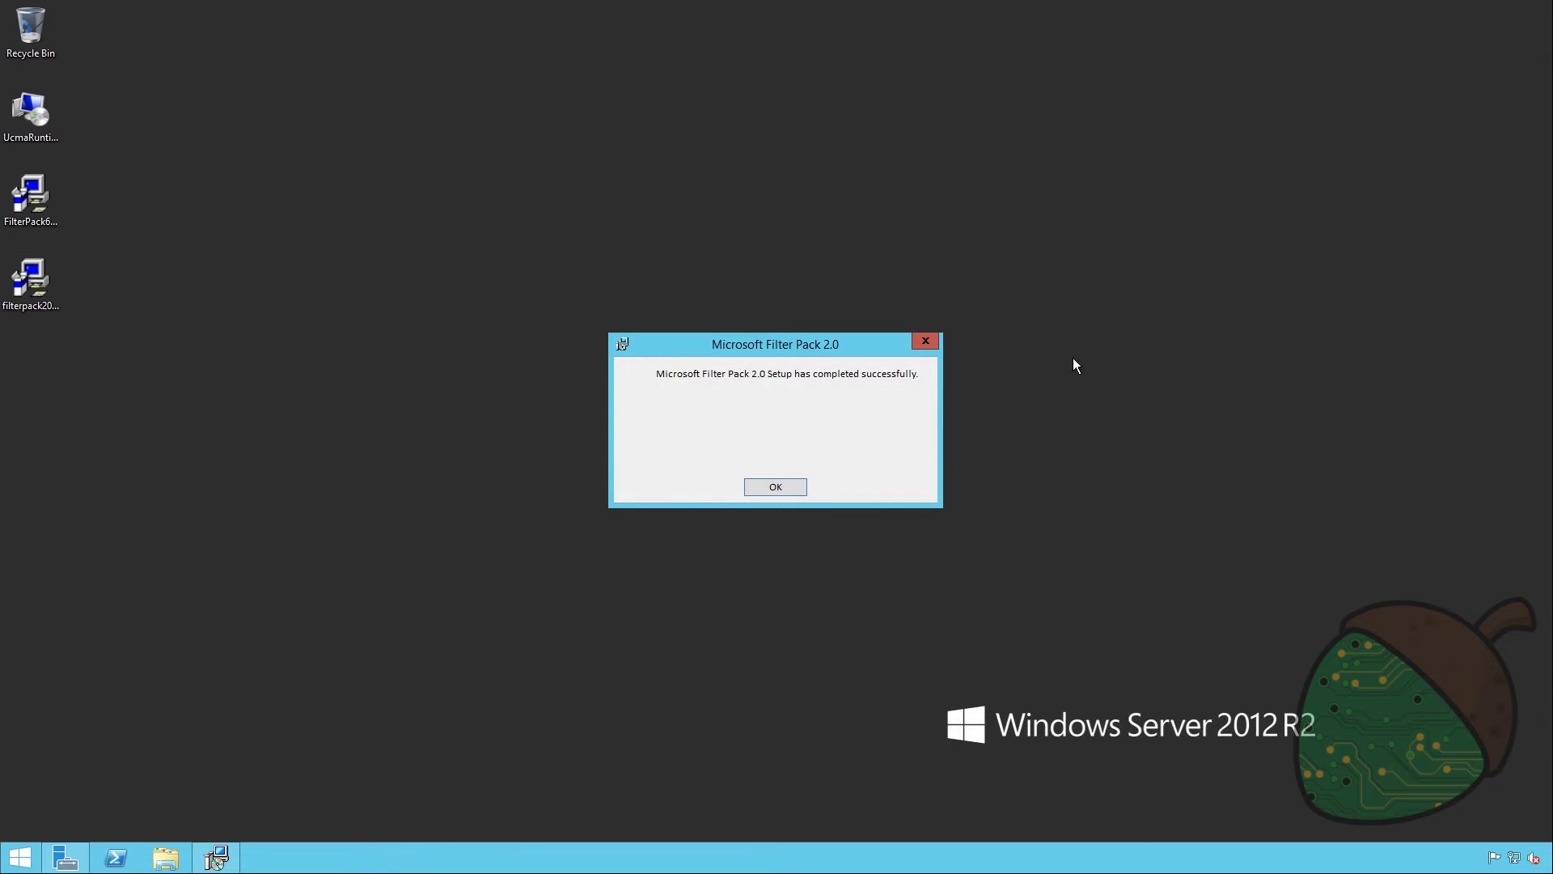
left_click(781, 490)
Install the Office 2010 Filter Pack Service Pack 1 from filterpack2010sp1, accepting its terms.
double_click(32, 283)
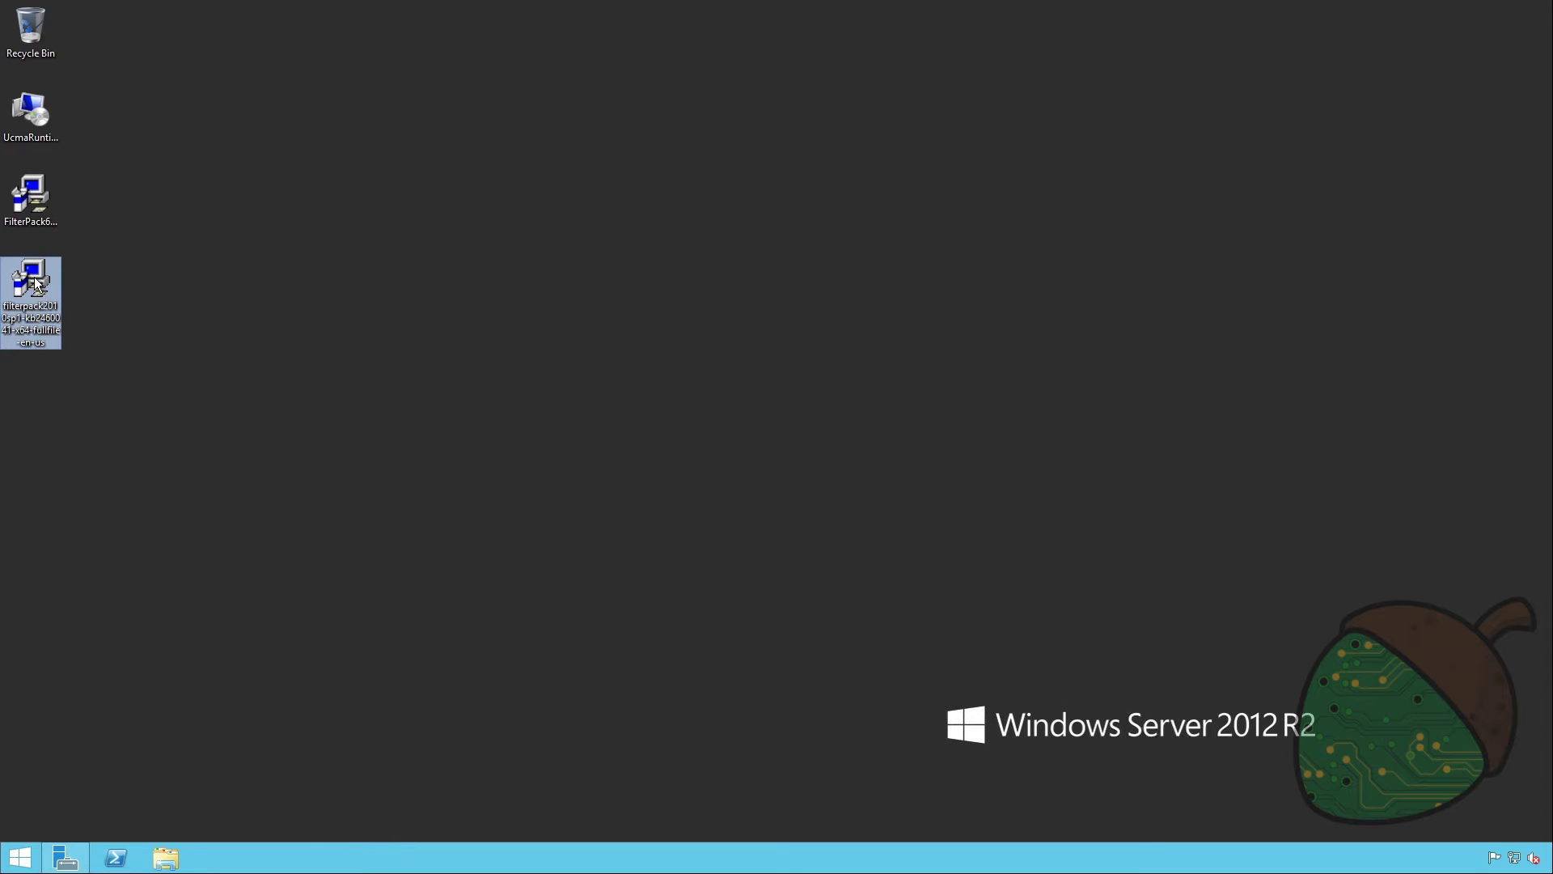
left_click(837, 445)
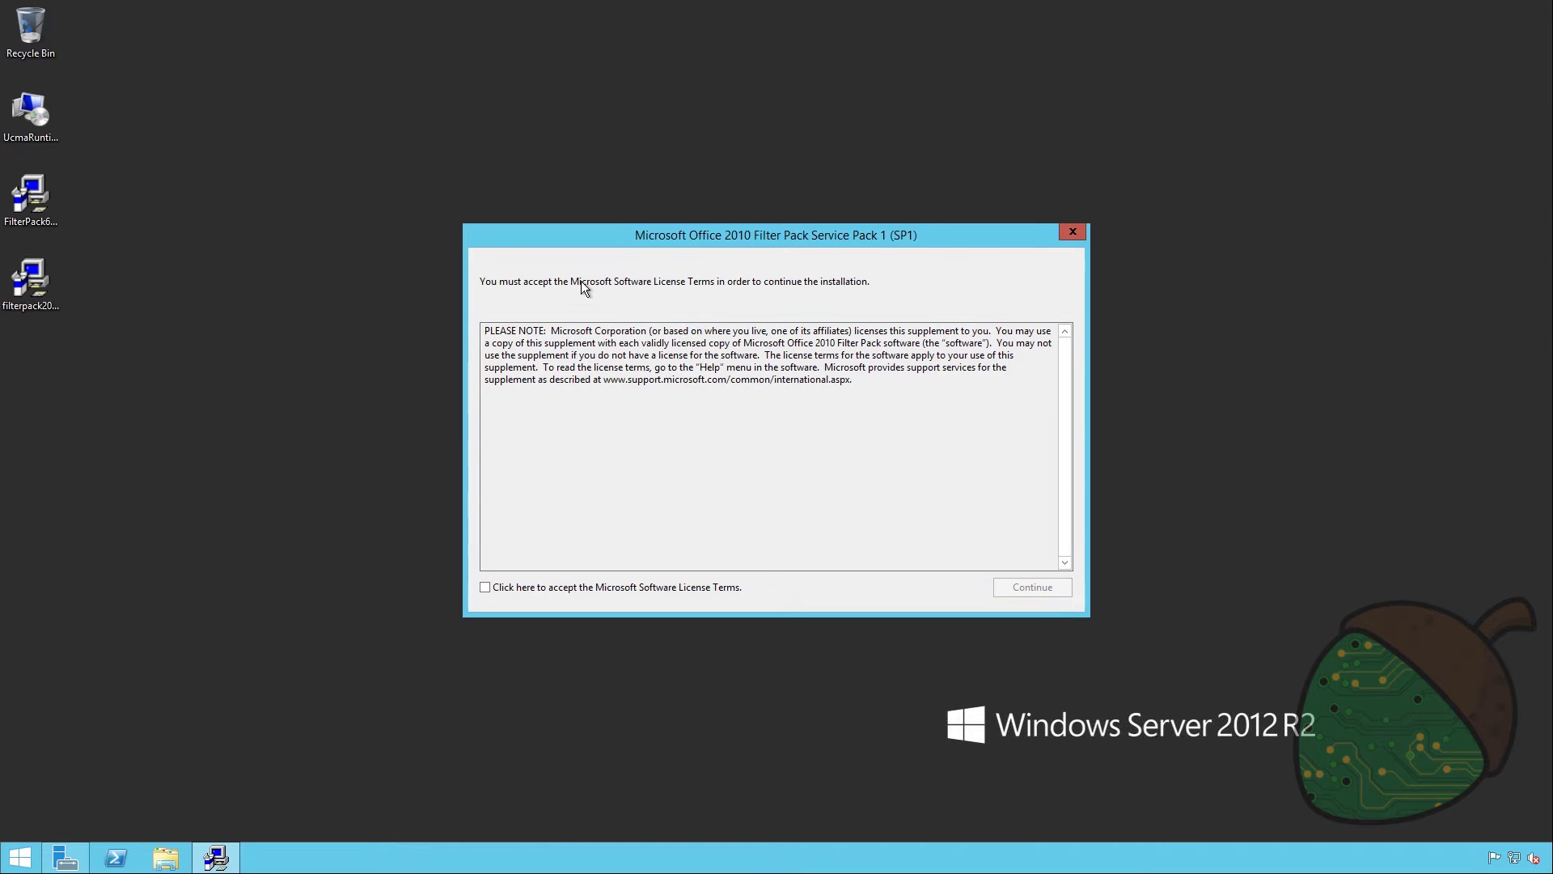
left_click(732, 586)
left_click(1032, 587)
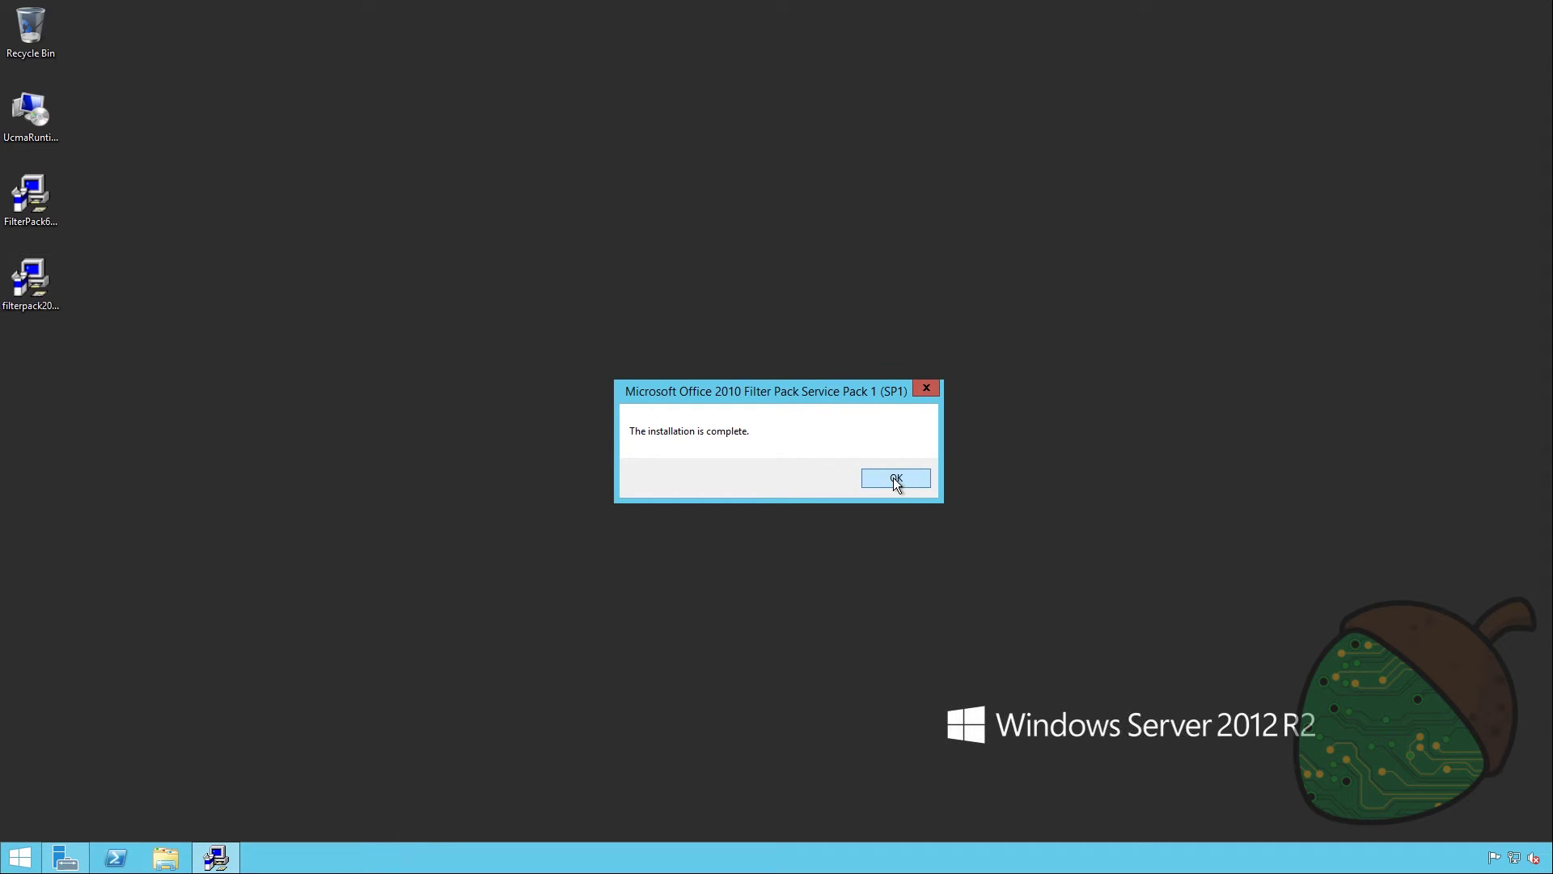
left_click(895, 479)
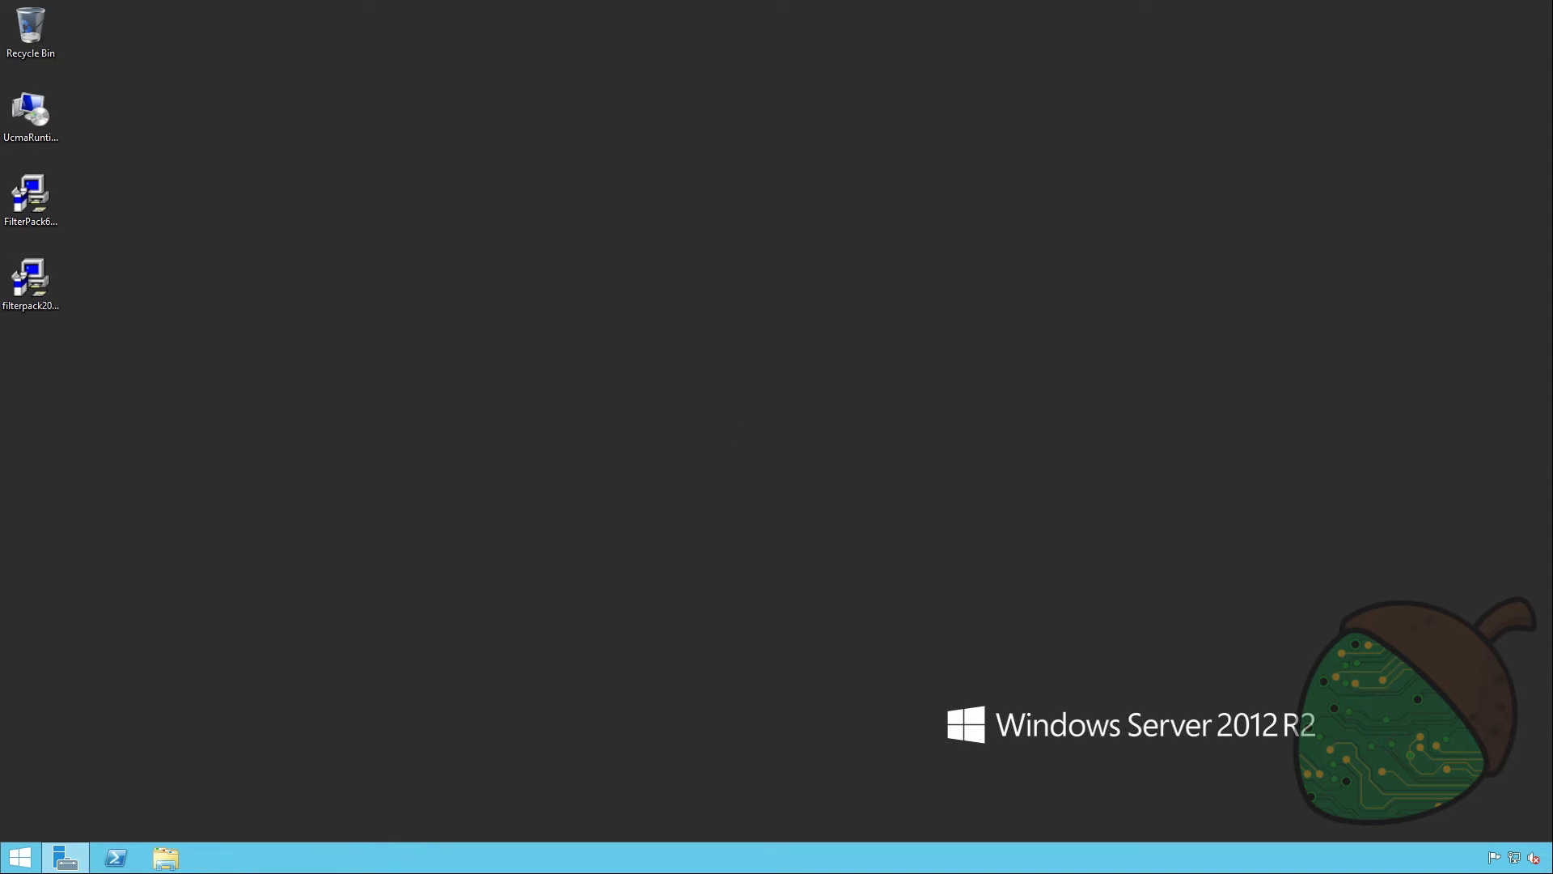
From drive D:, run .\setup /PrepareAD /IAcceptExchangeServerLicenseTerms with organisation name 'KiWi Exchange'.
key("super+e")
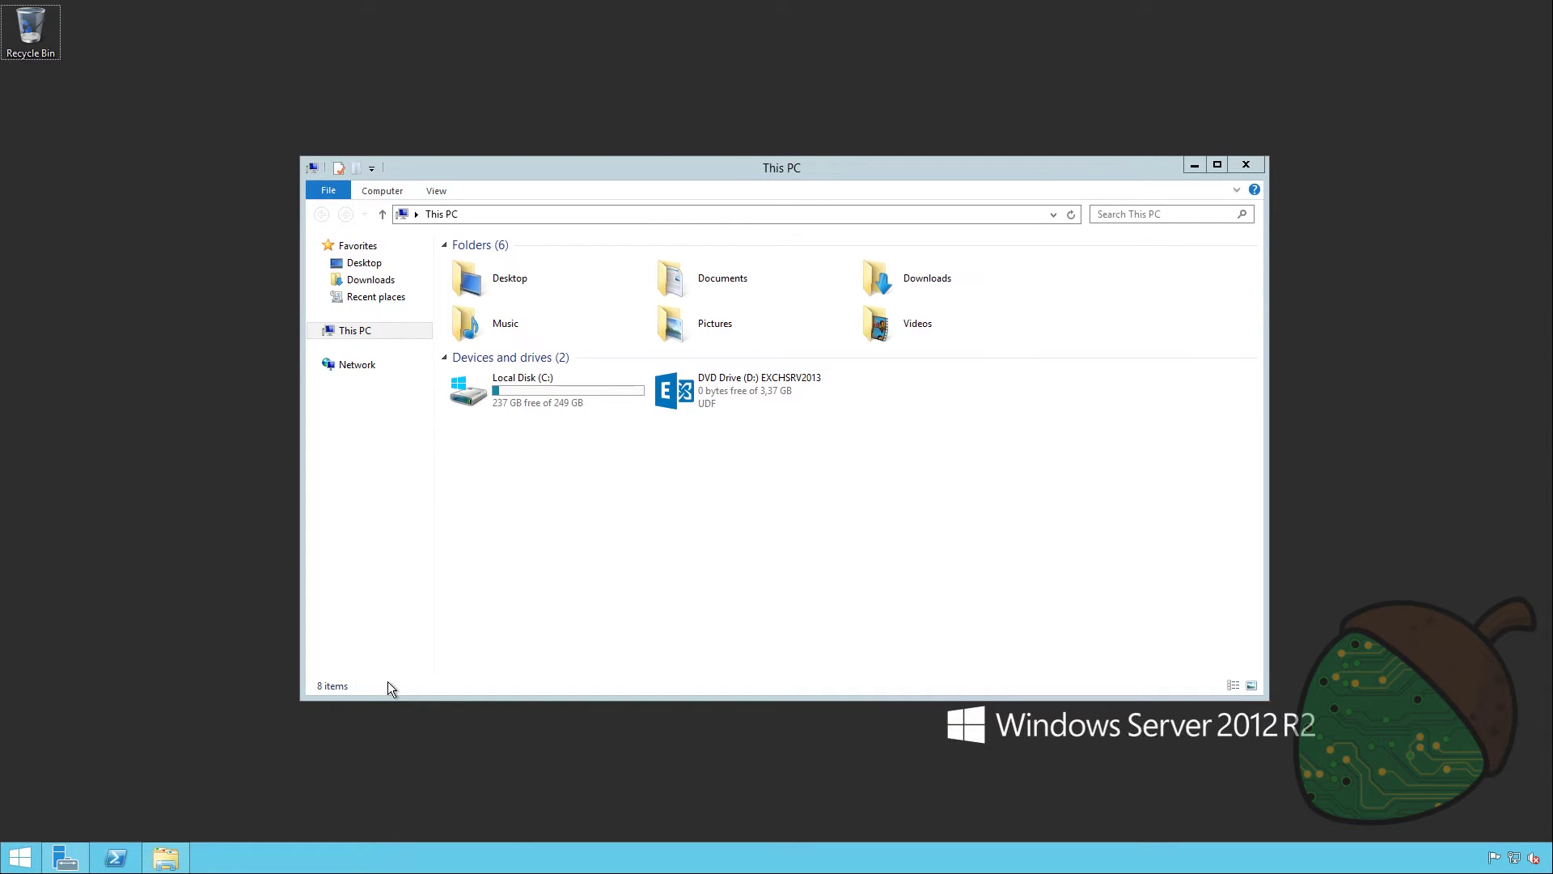
left_click(115, 859)
left_click(407, 333)
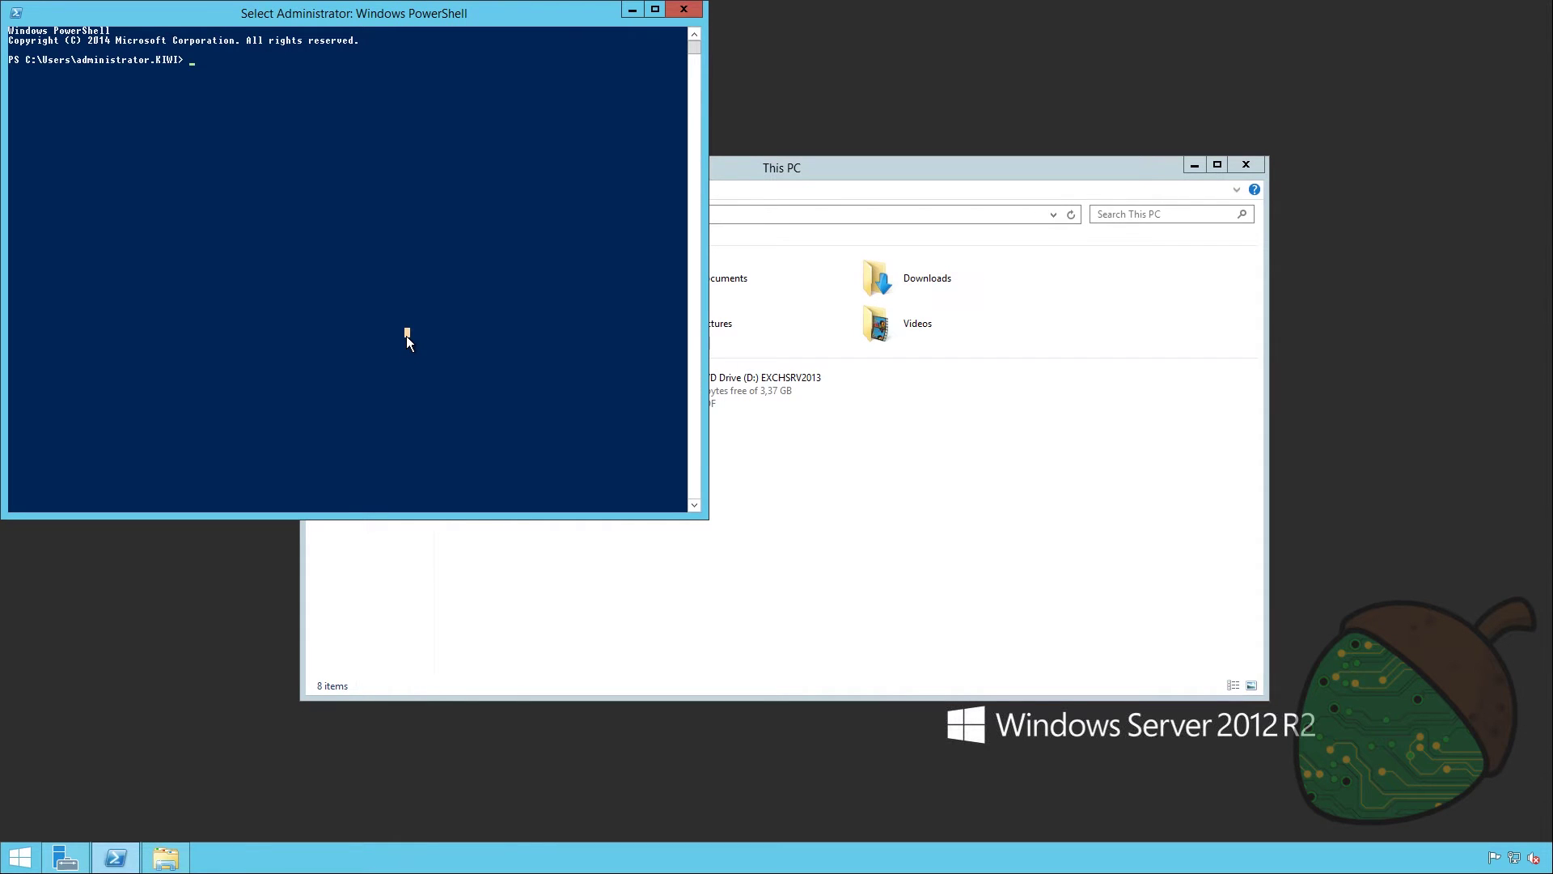
key("Escape")
type("d:")
key("Return")
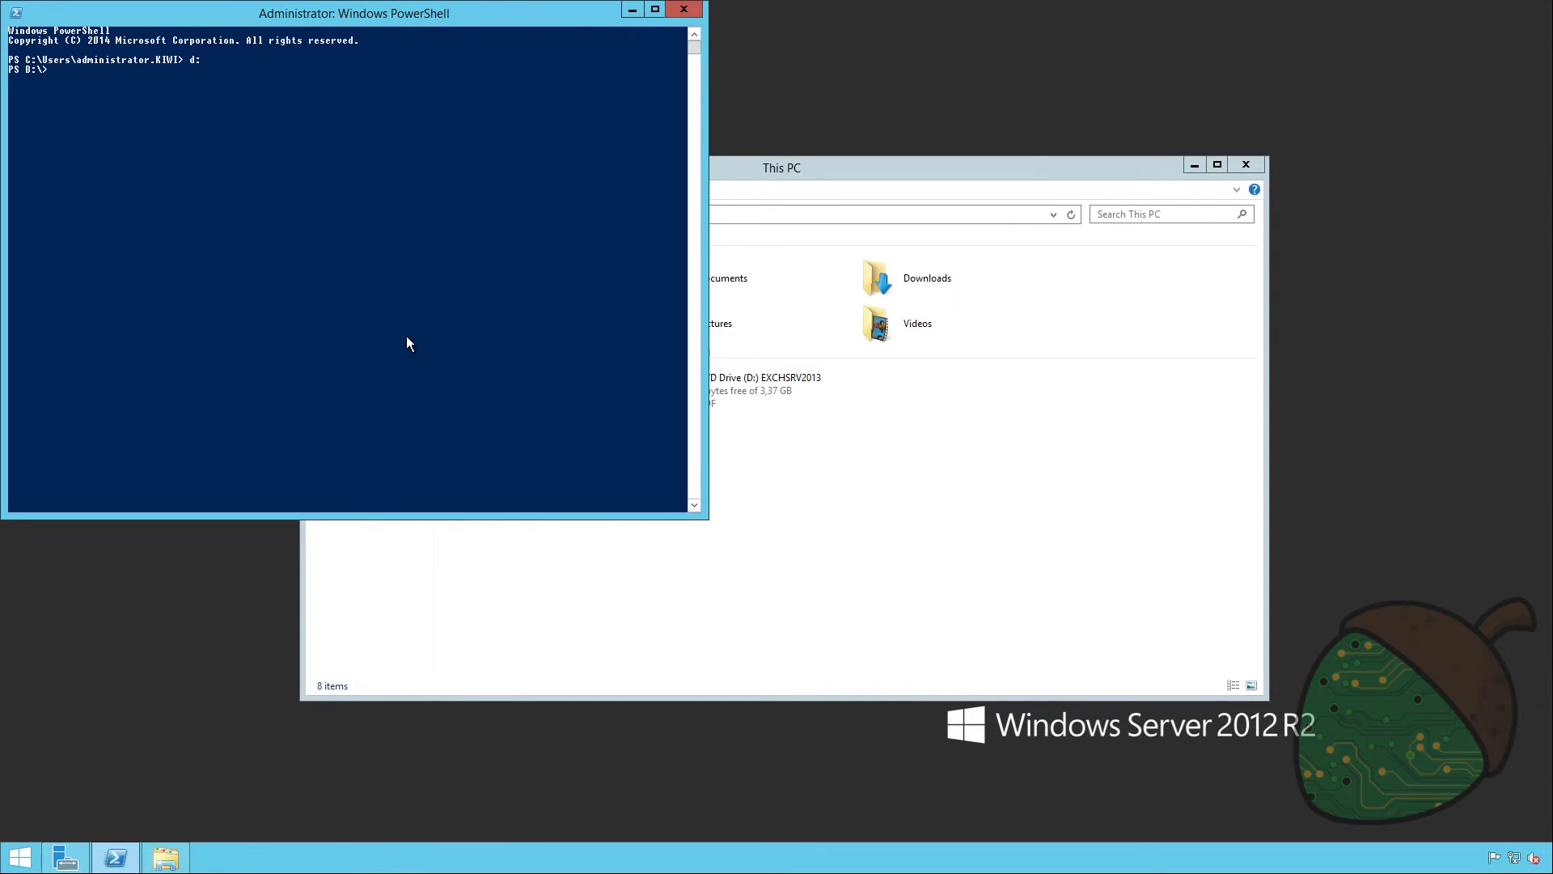
right_click(233, 236)
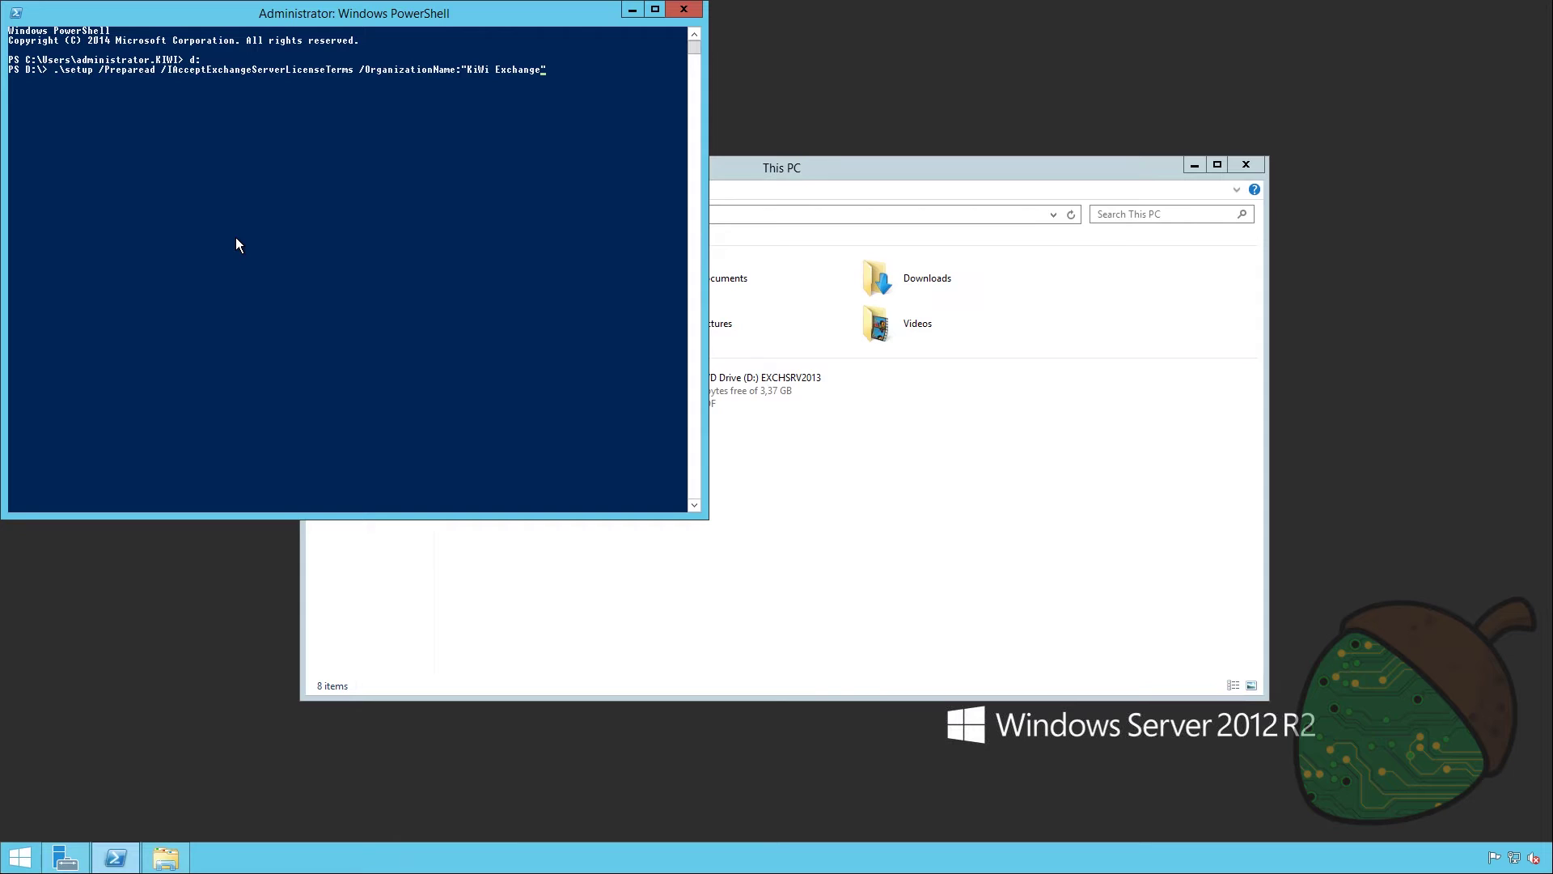
key("Return")
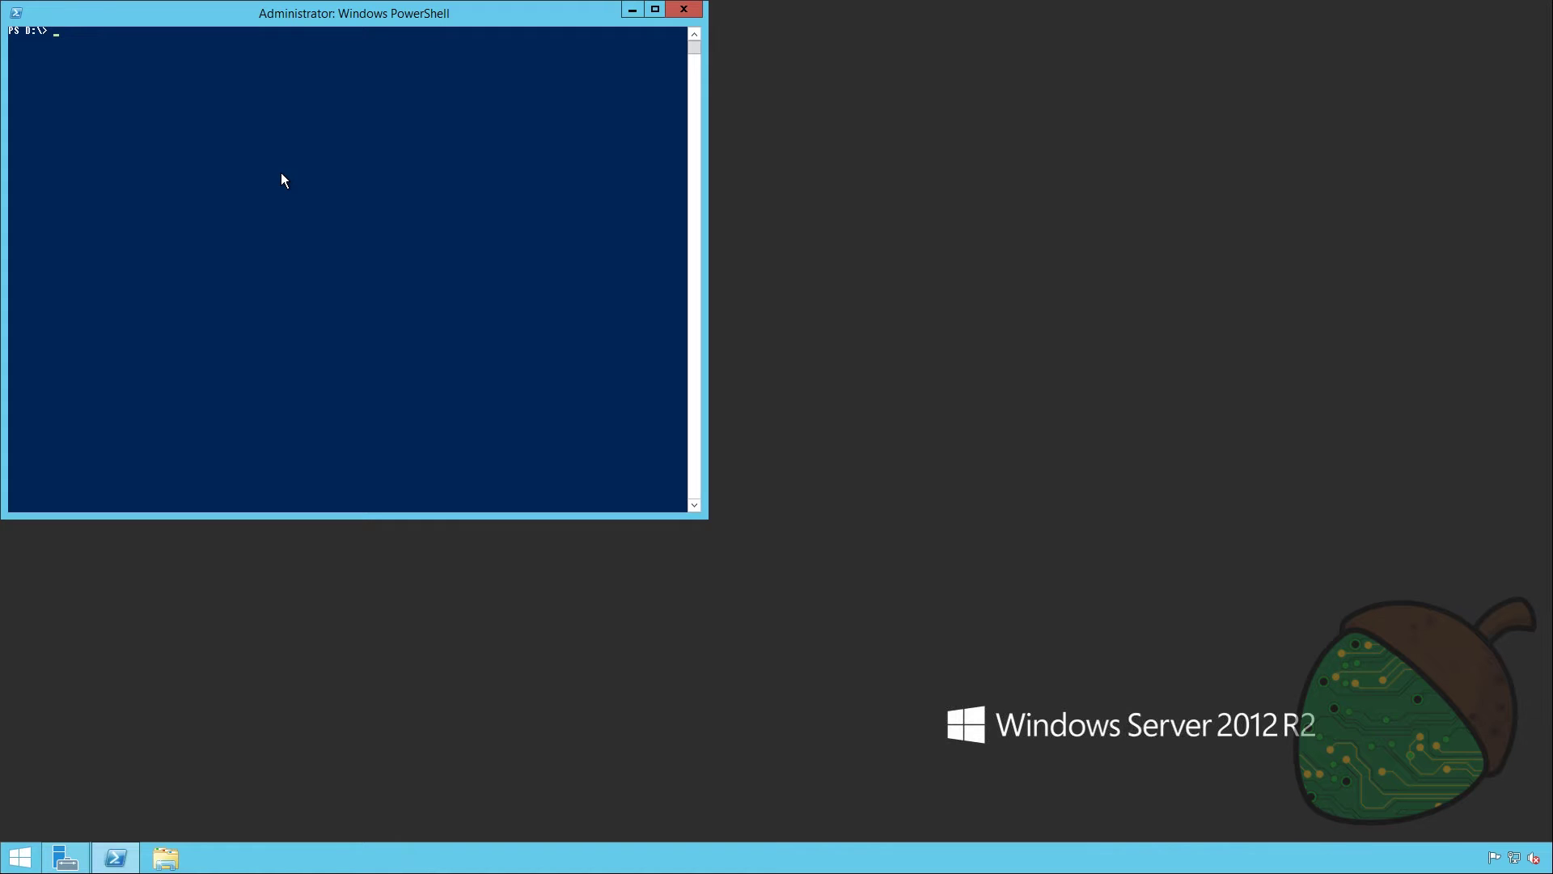
Run .\setup /PrepareSchema /IAcceptExchangeServerLicenseTerms to extend the Active Directory schema.
key("Return")
key("Return")
key("Return")
type(".\\setup /PrepareSchema /IAcceptExchangeServerLicenseTerms")
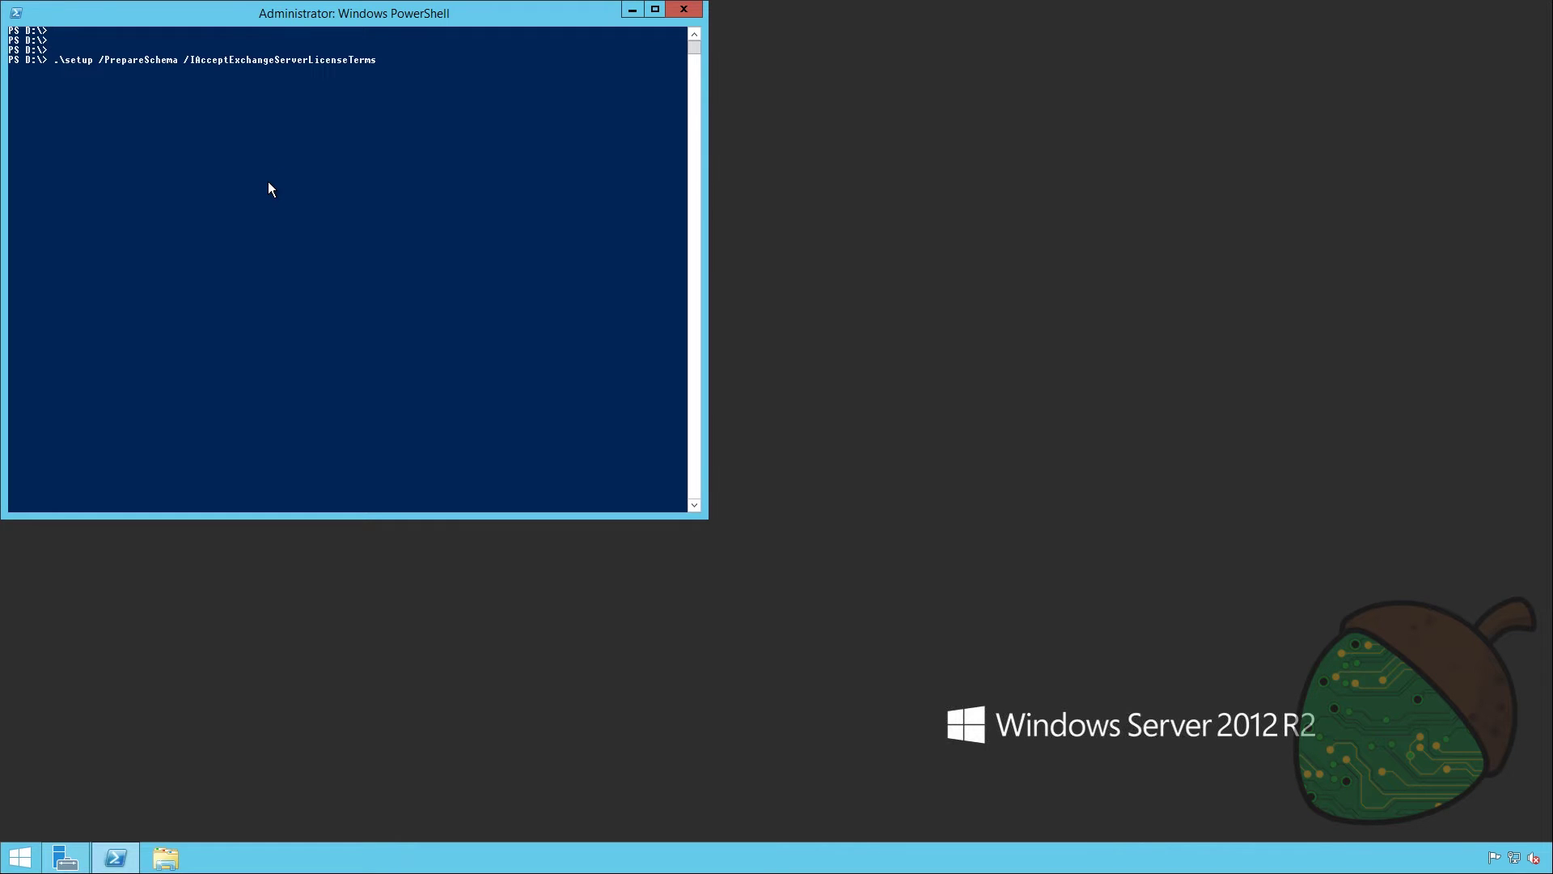
key("Return")
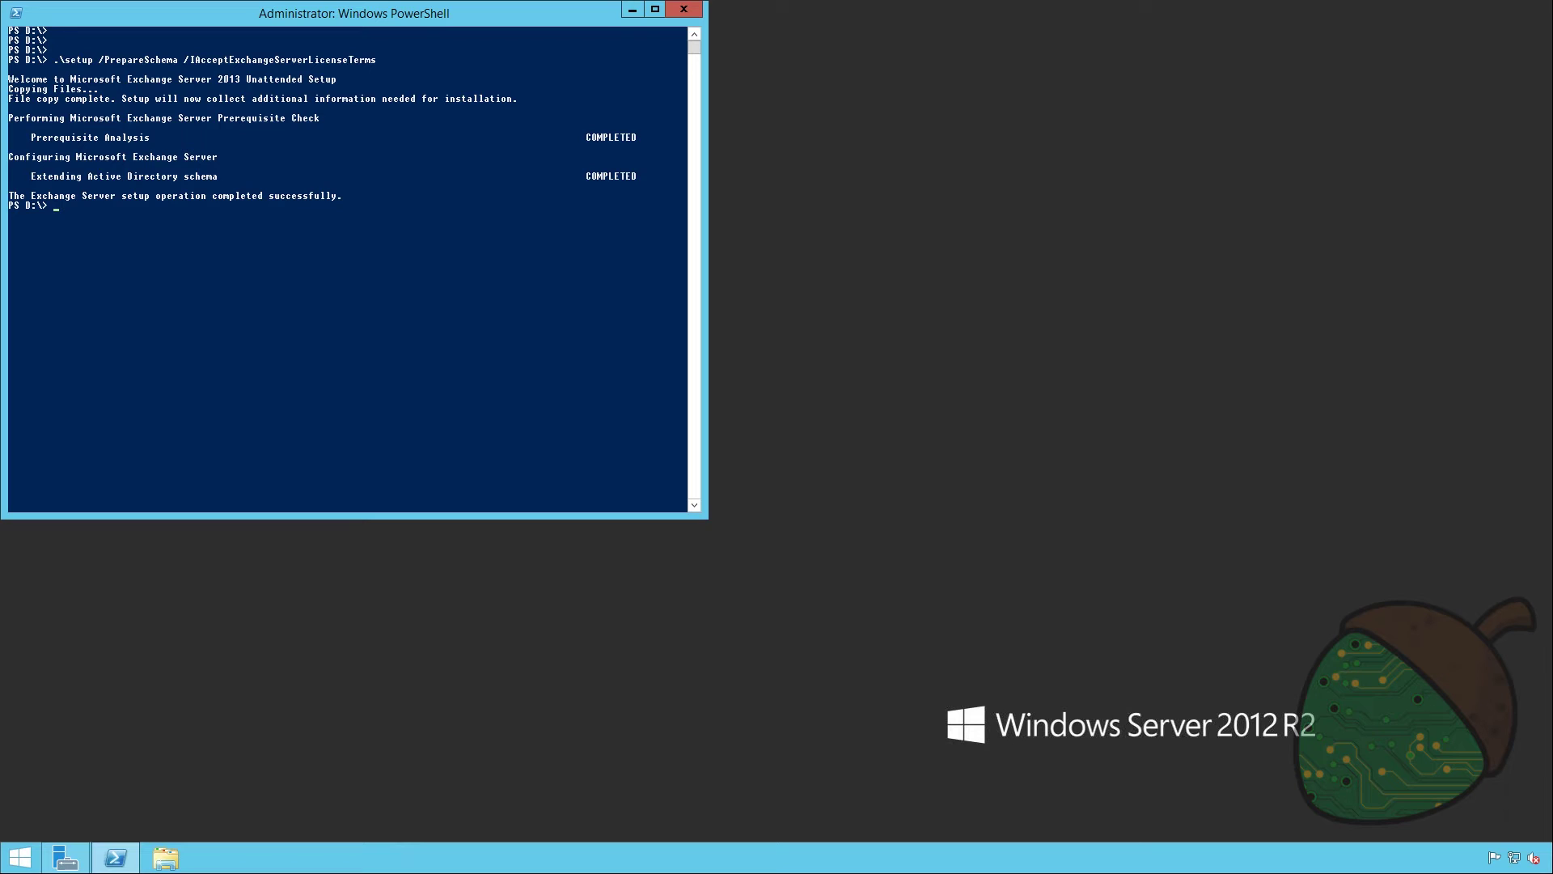
Run the .\setup /PrepareDomain command and close the PowerShell console once it succeeds.
right_click(158, 271)
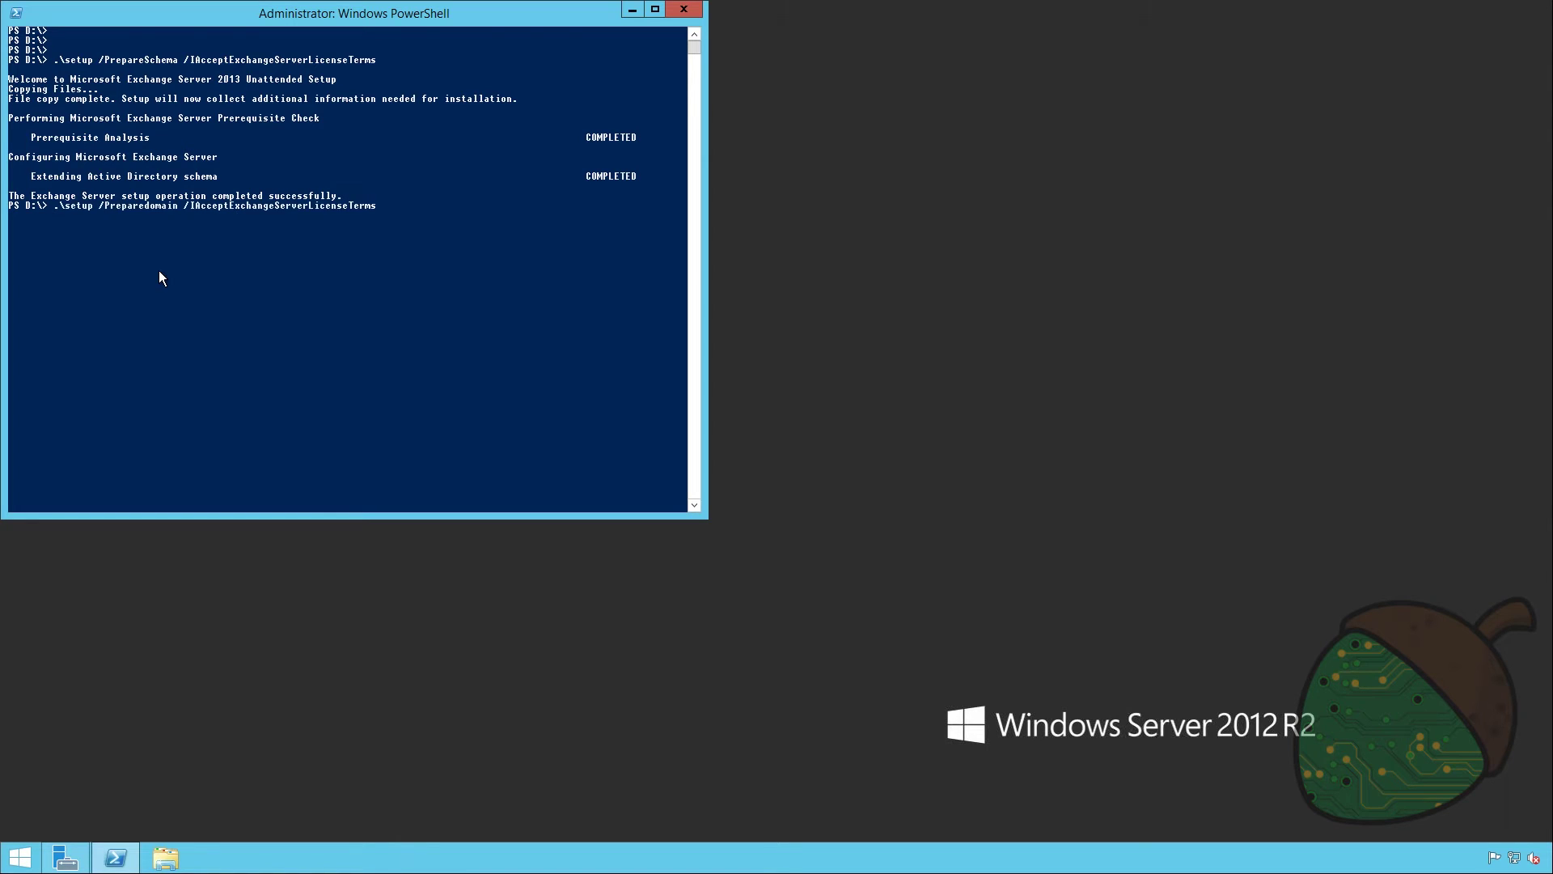
key("Return")
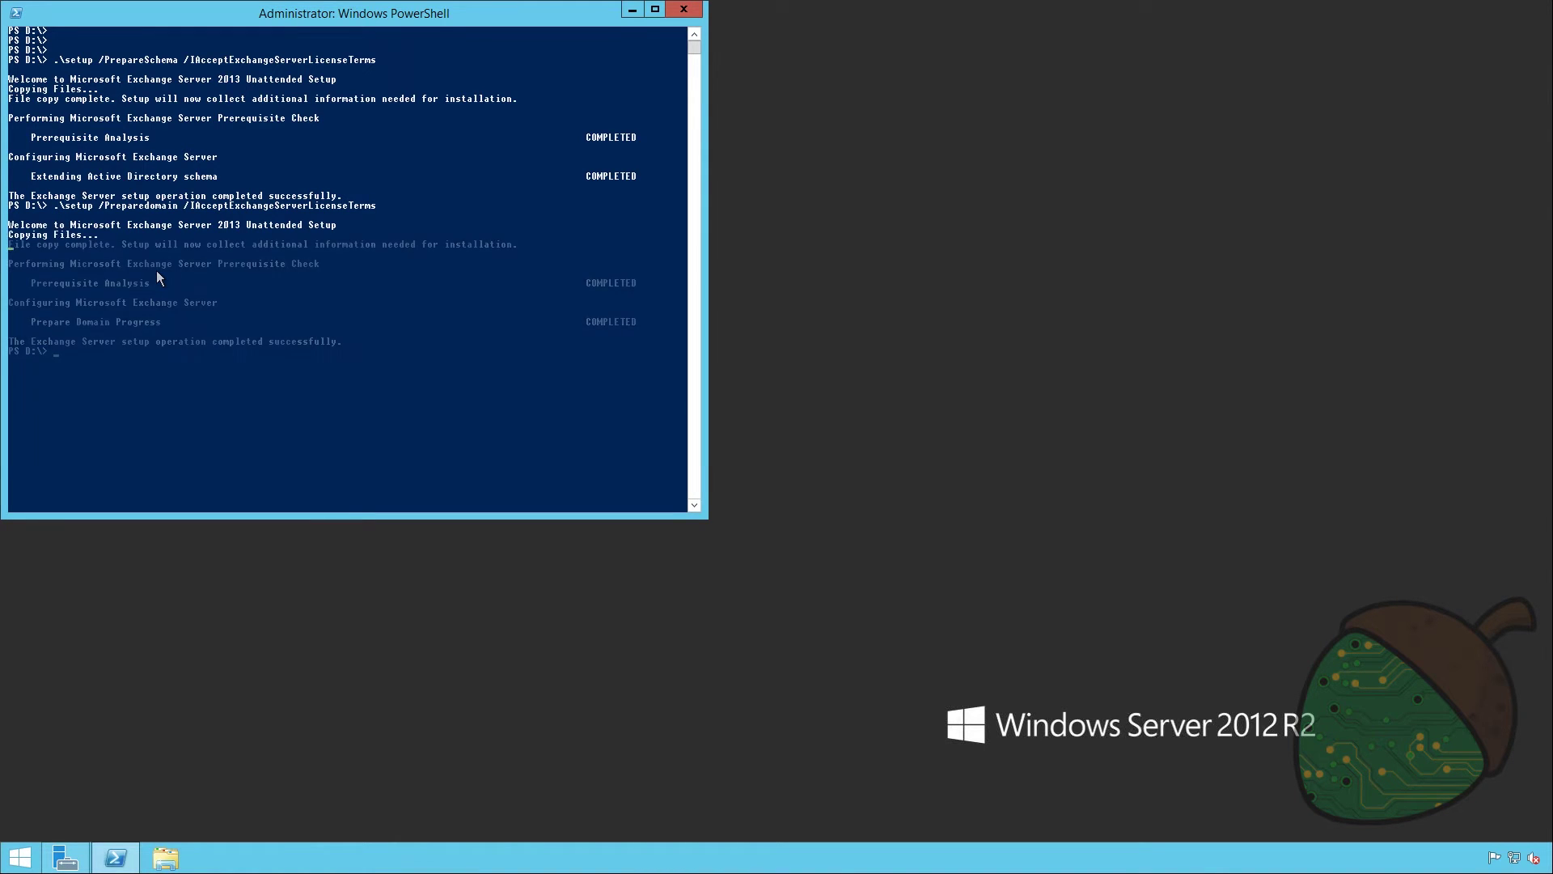
left_click(277, 381)
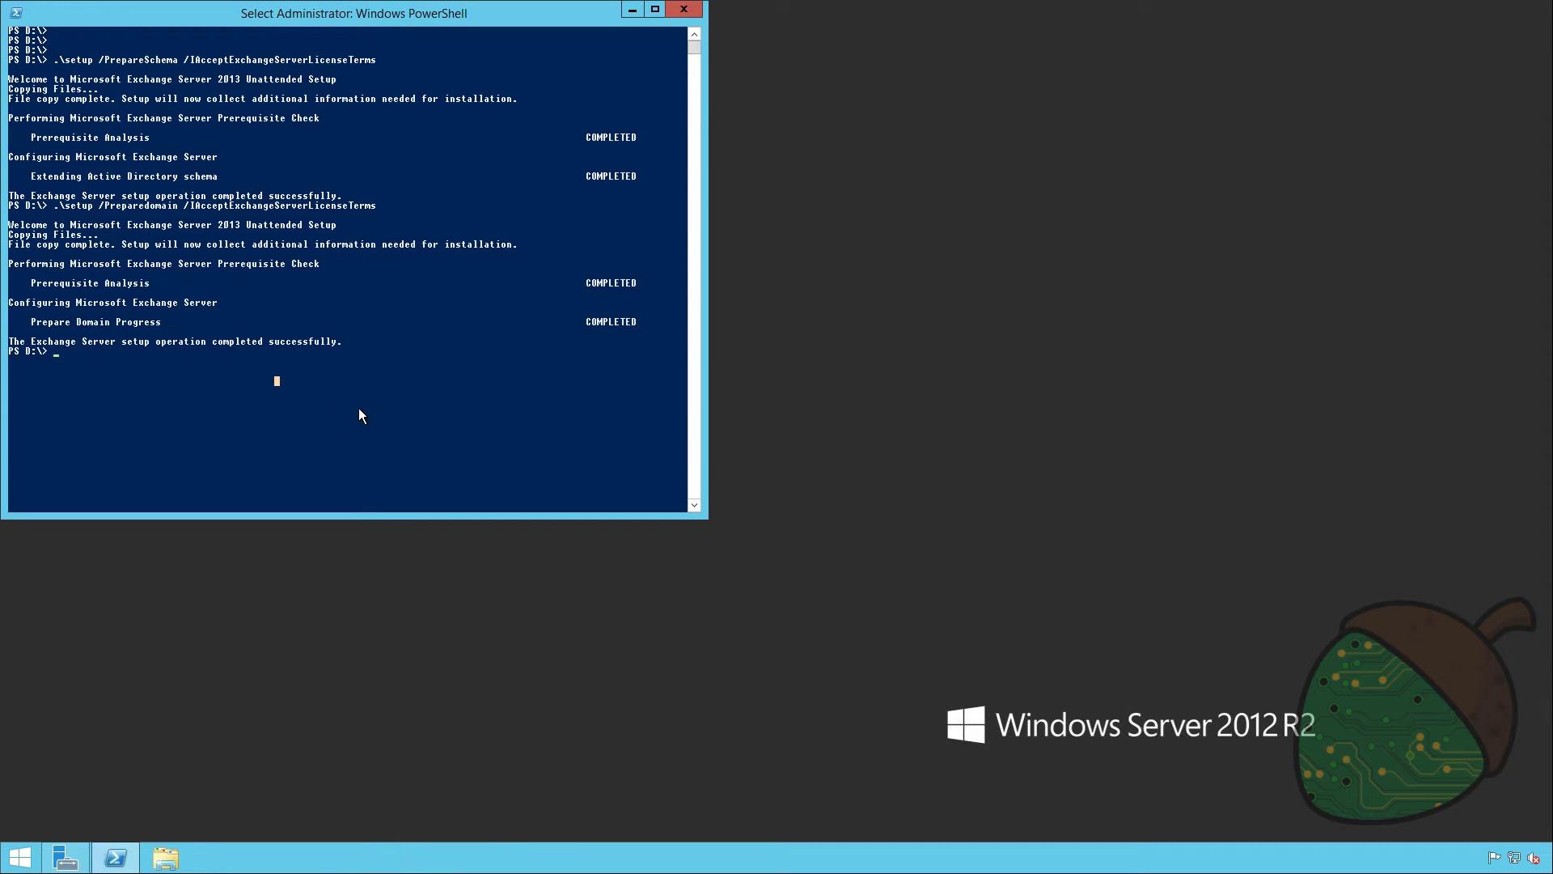
left_click(682, 9)
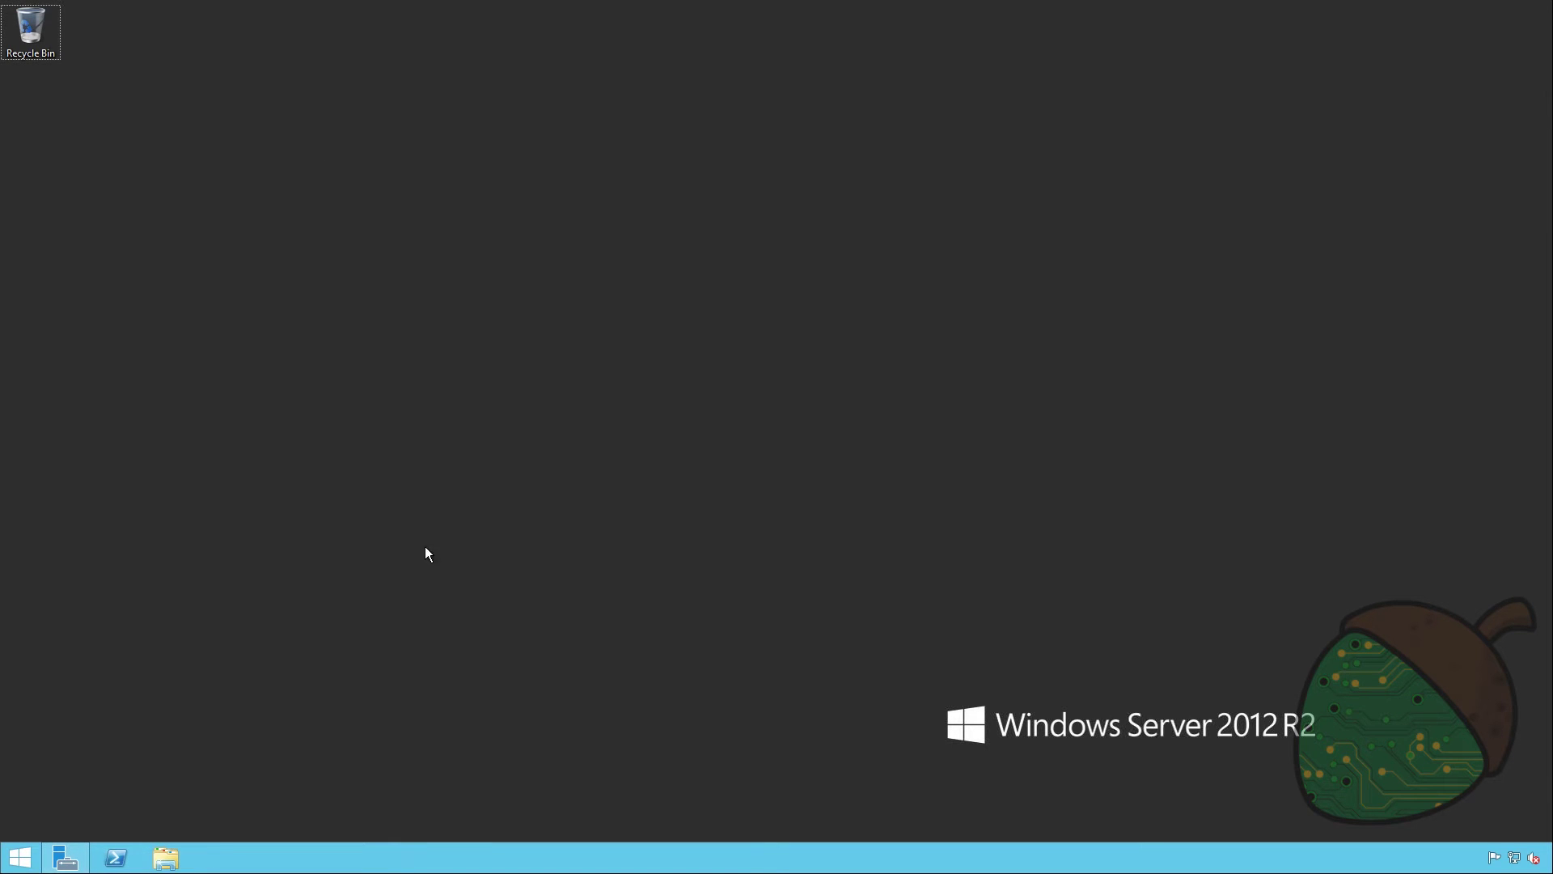
left_click(165, 857)
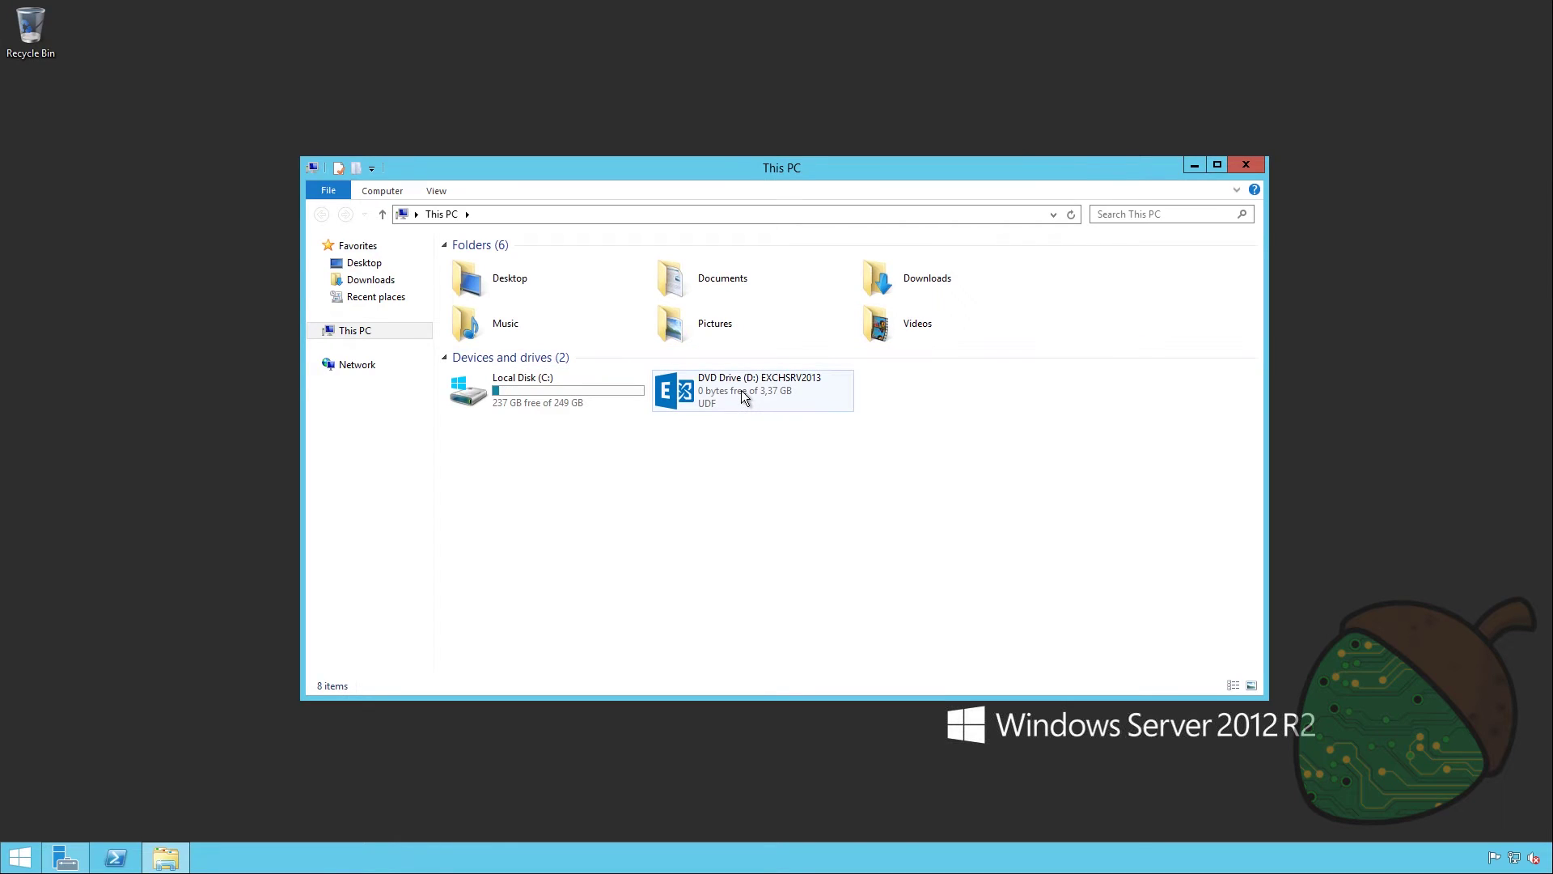
Launch Exchange setup from the DVD drive, check online for updates, and continue past Introduction.
double_click(744, 396)
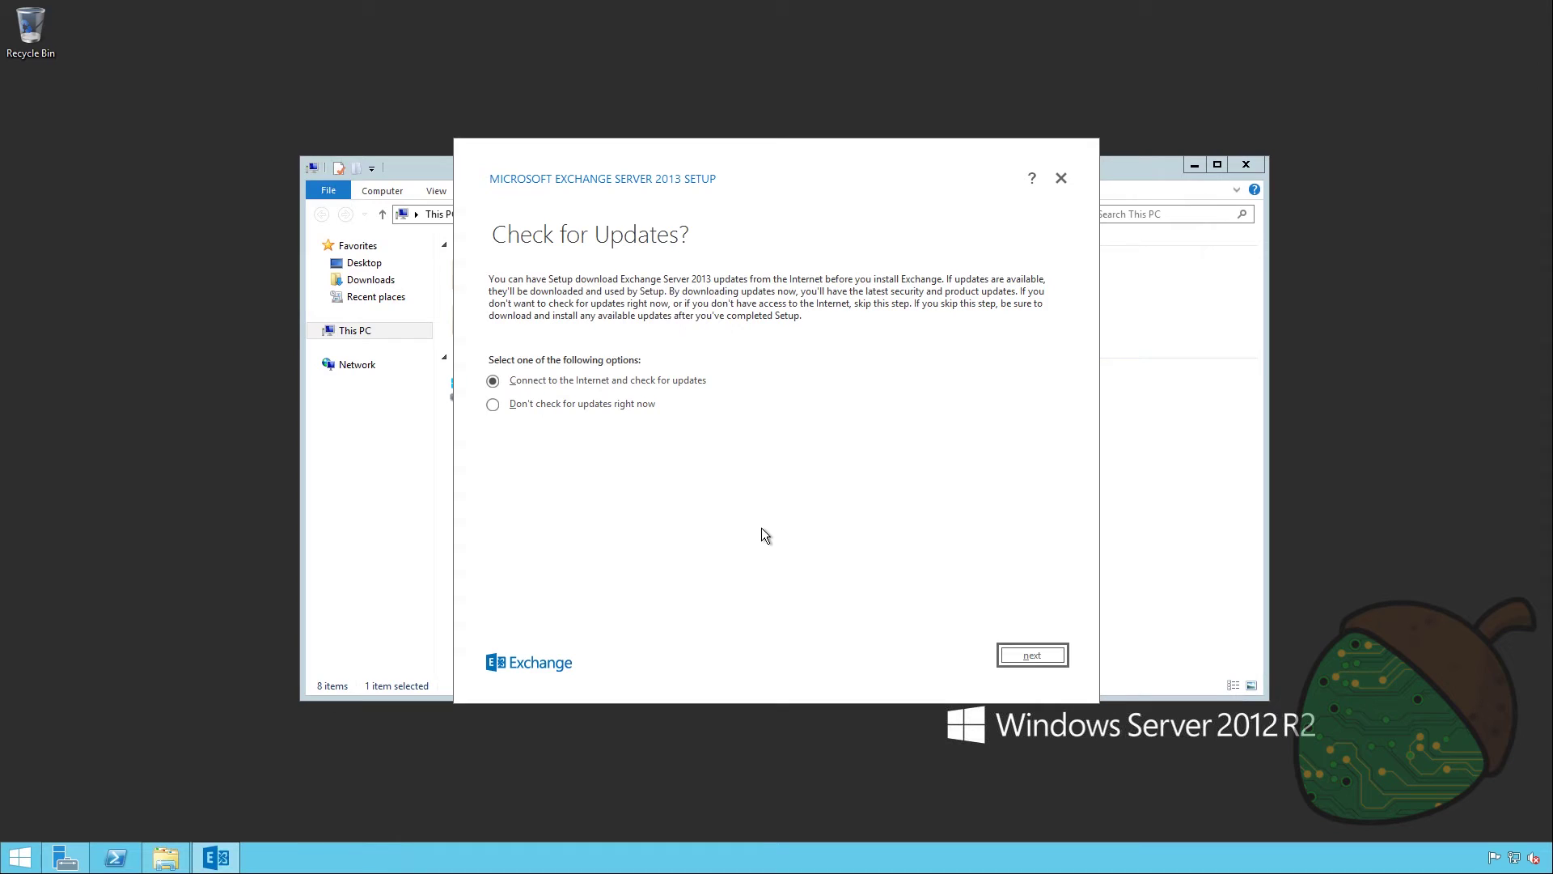
left_click(1051, 658)
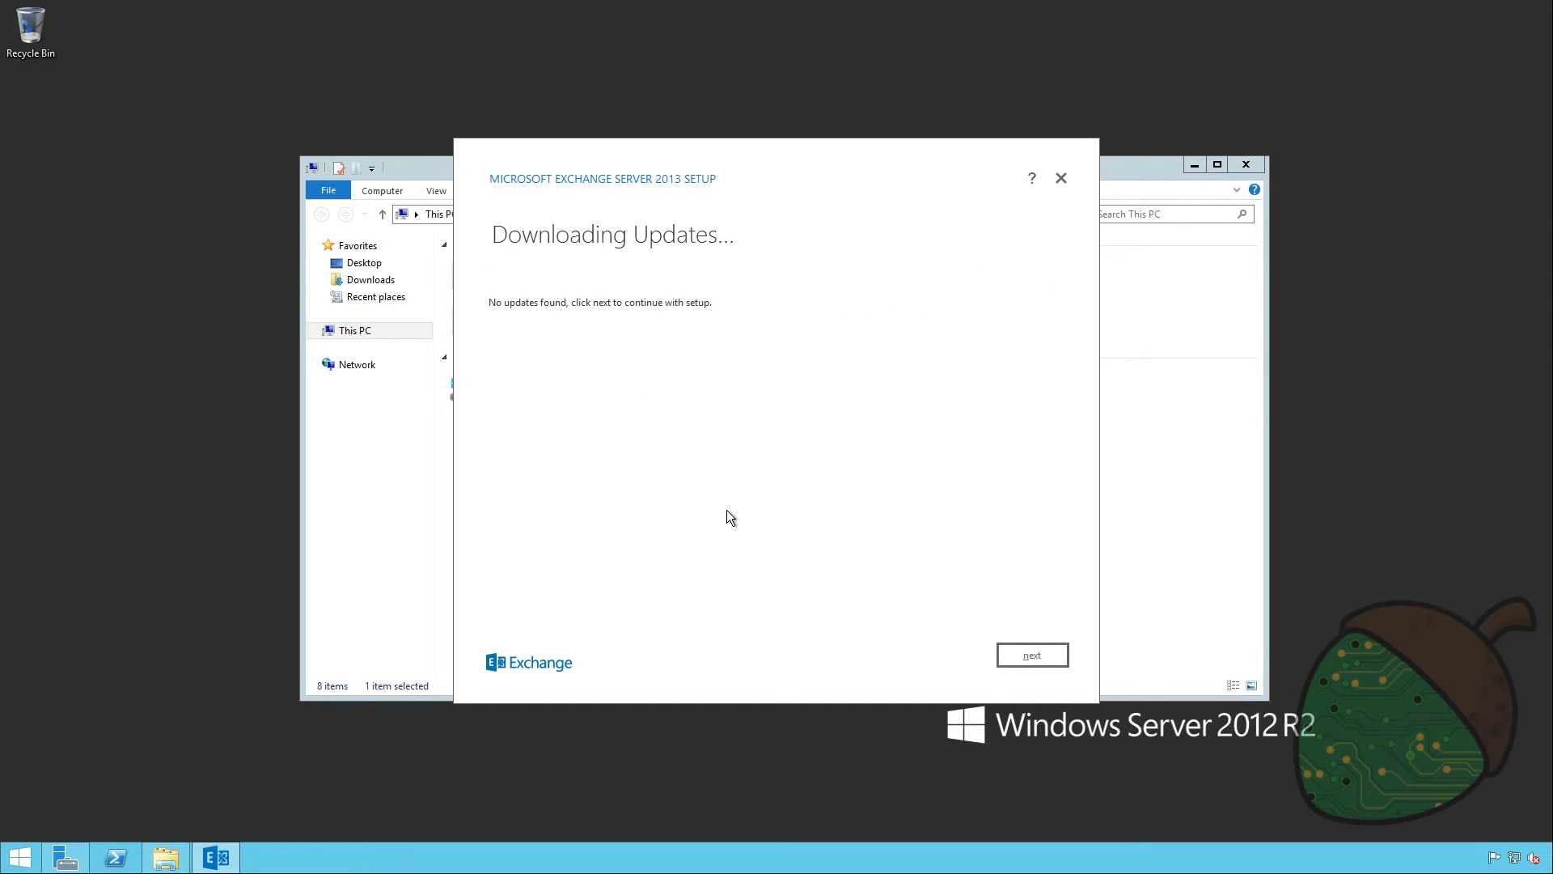
left_click(1026, 655)
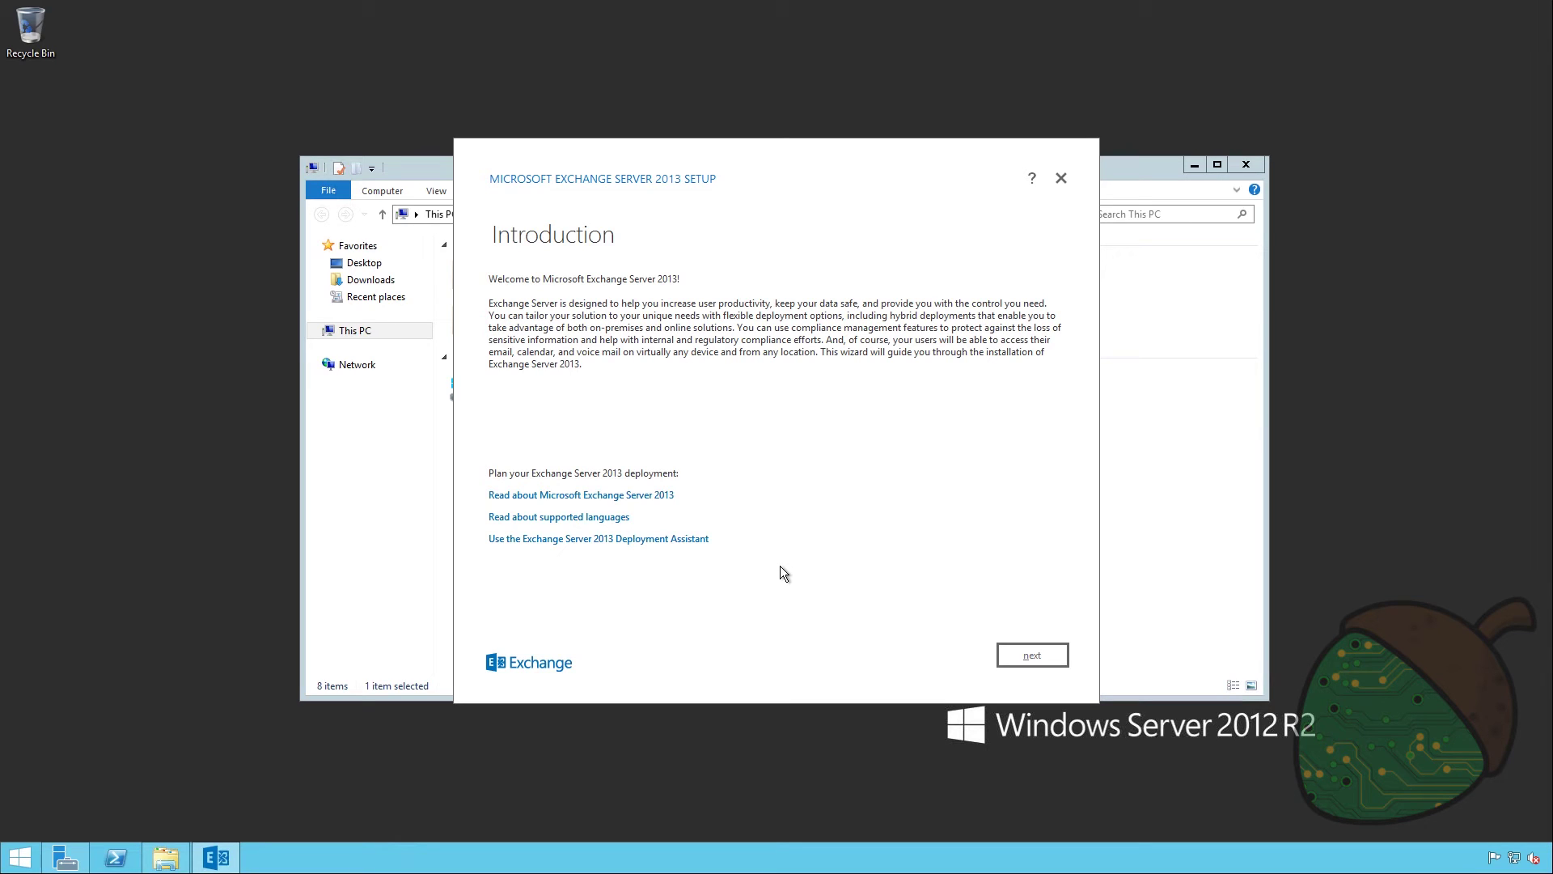
left_click(1056, 655)
Accept the Exchange license agreement and choose not to use recommended settings.
left_click(630, 590)
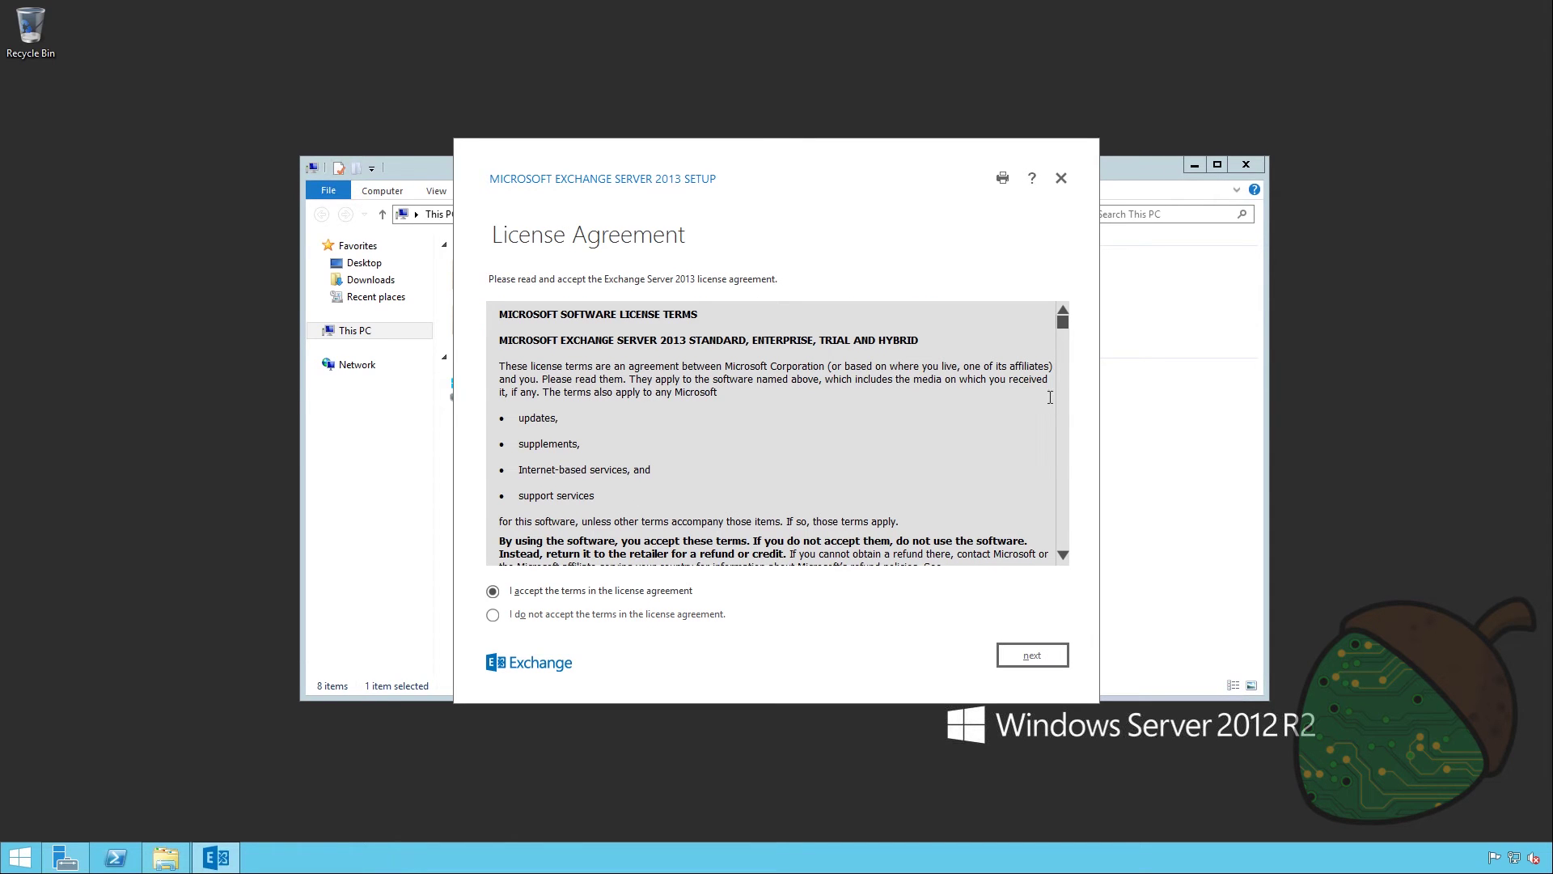
left_click(1047, 654)
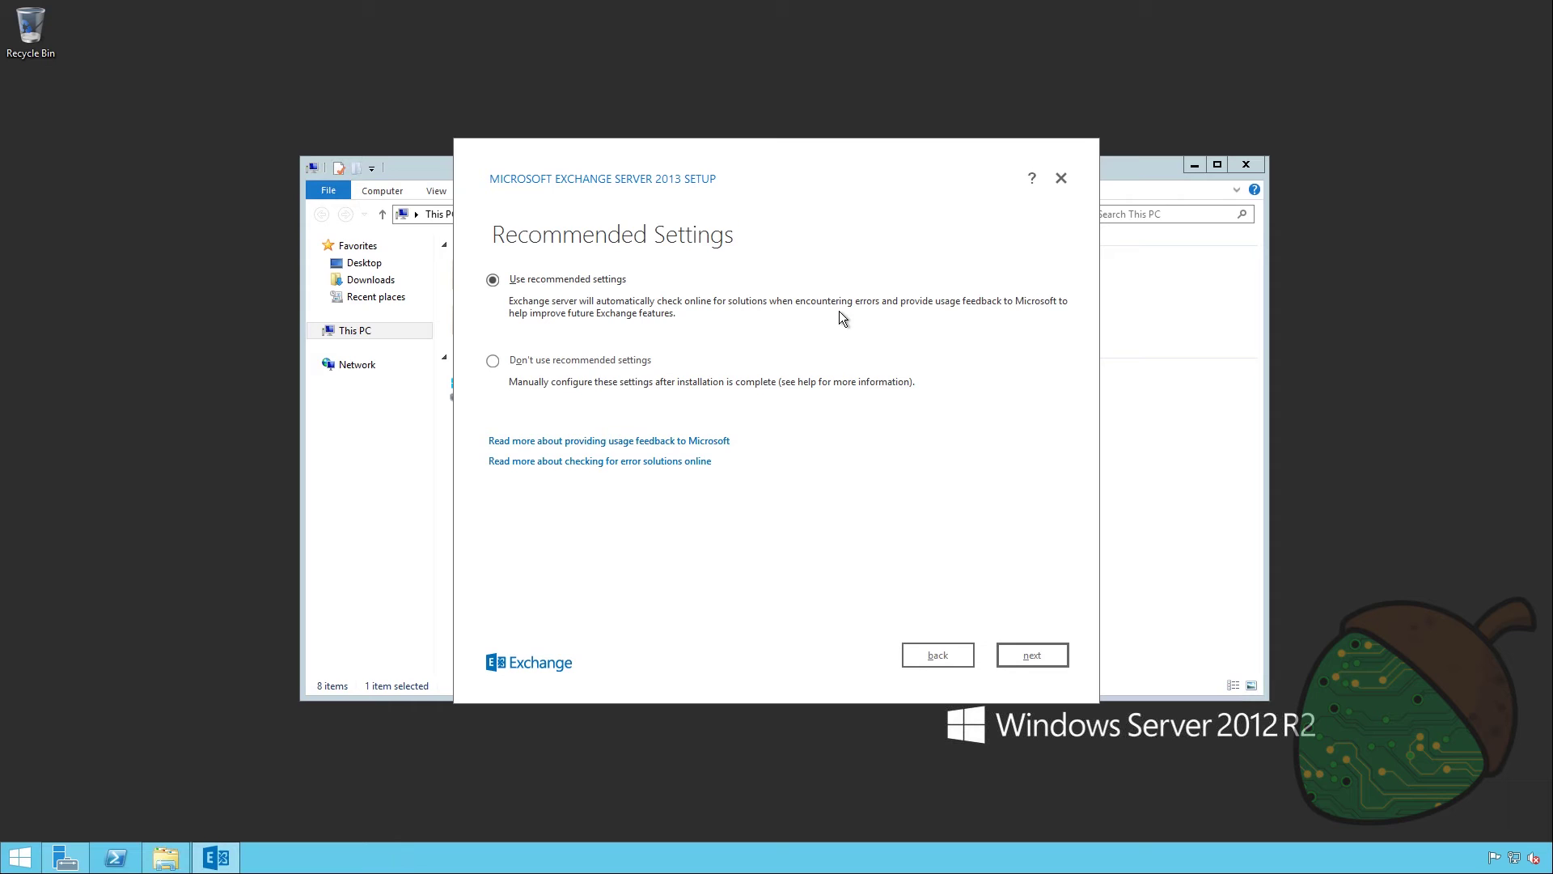
left_click(583, 364)
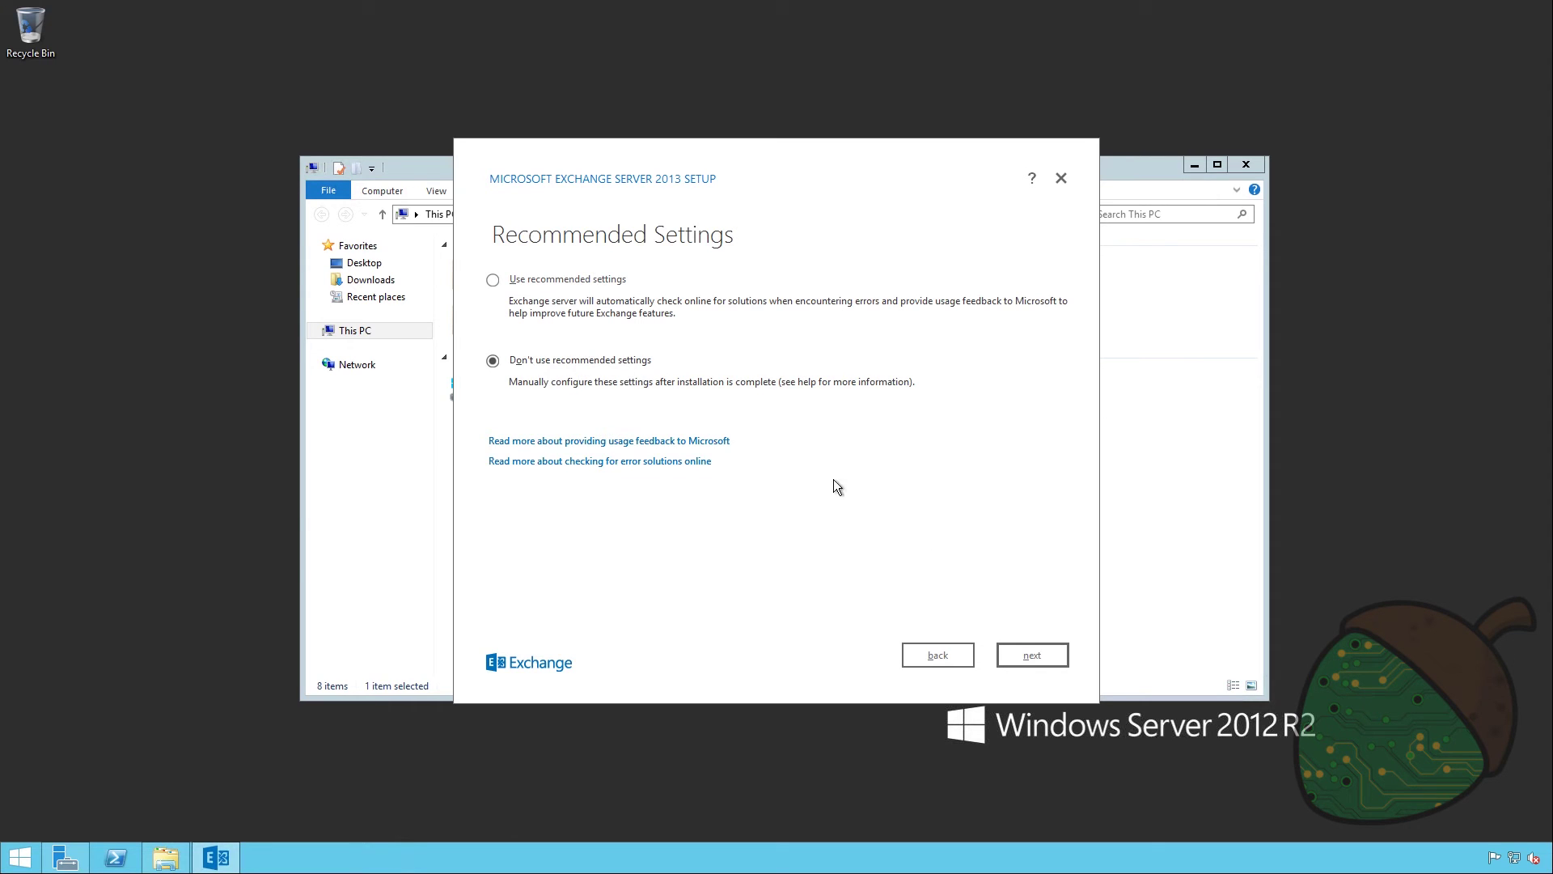
left_click(1035, 658)
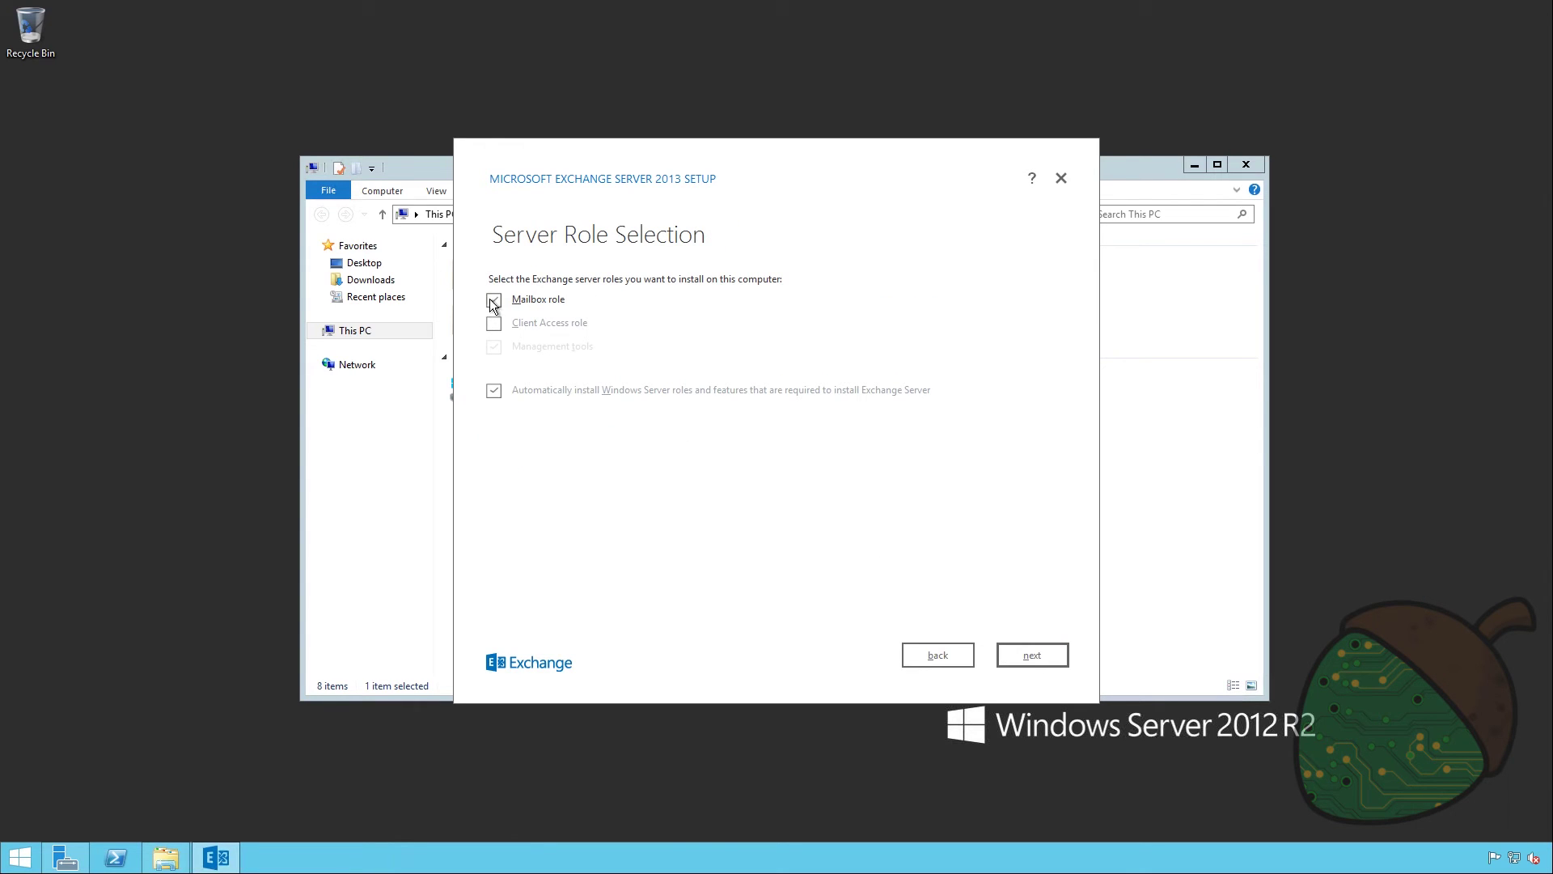
Select the Mailbox and Client Access roles, keeping the default installation path and malware scanning.
left_click(495, 325)
left_click(1037, 656)
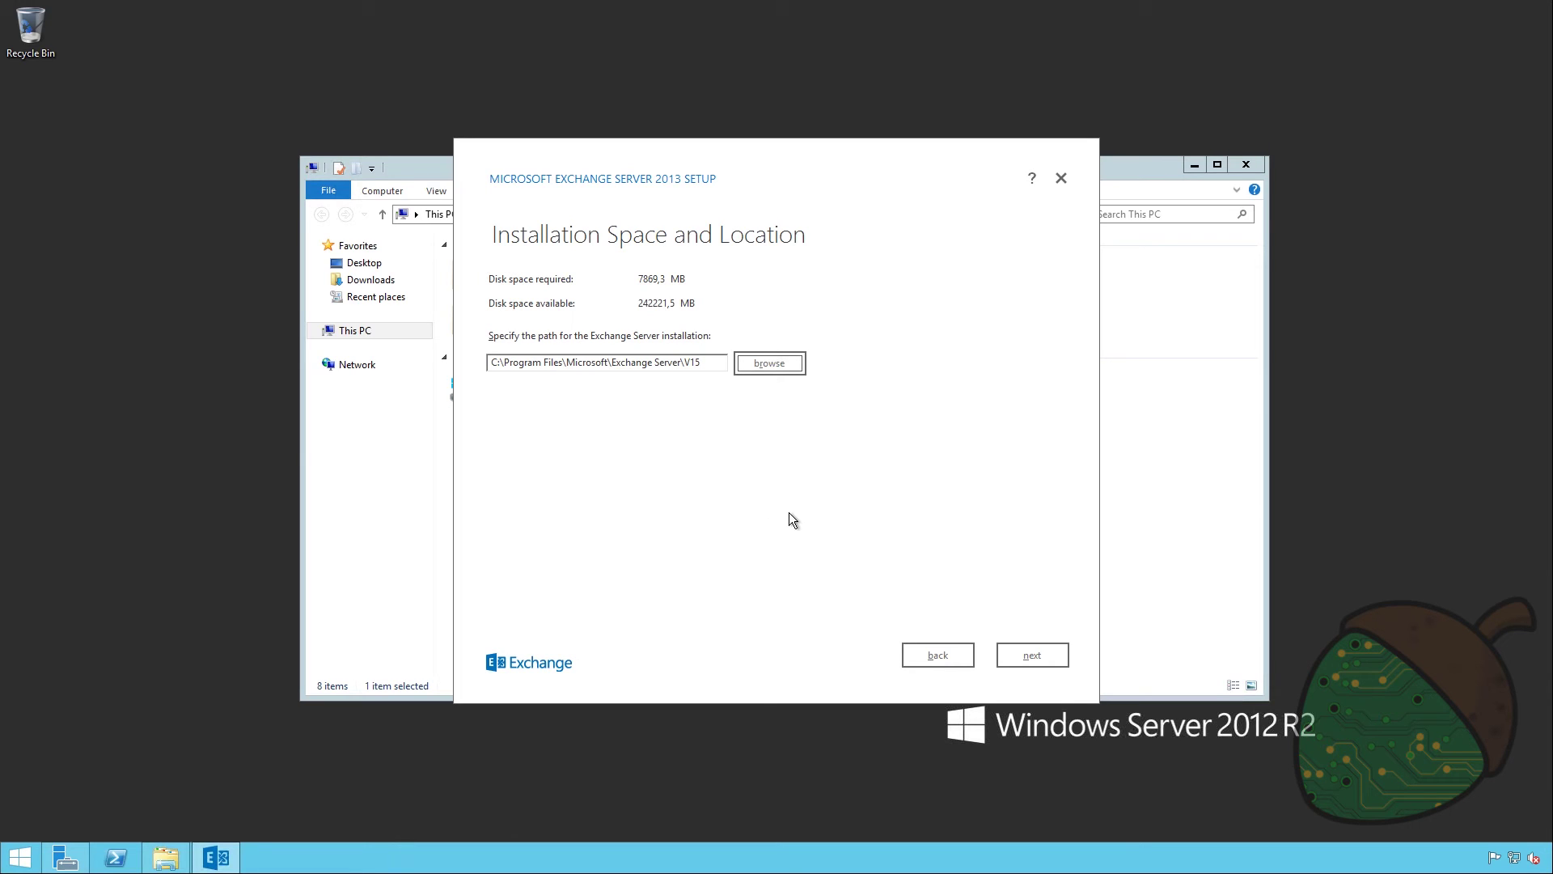
left_click(1033, 656)
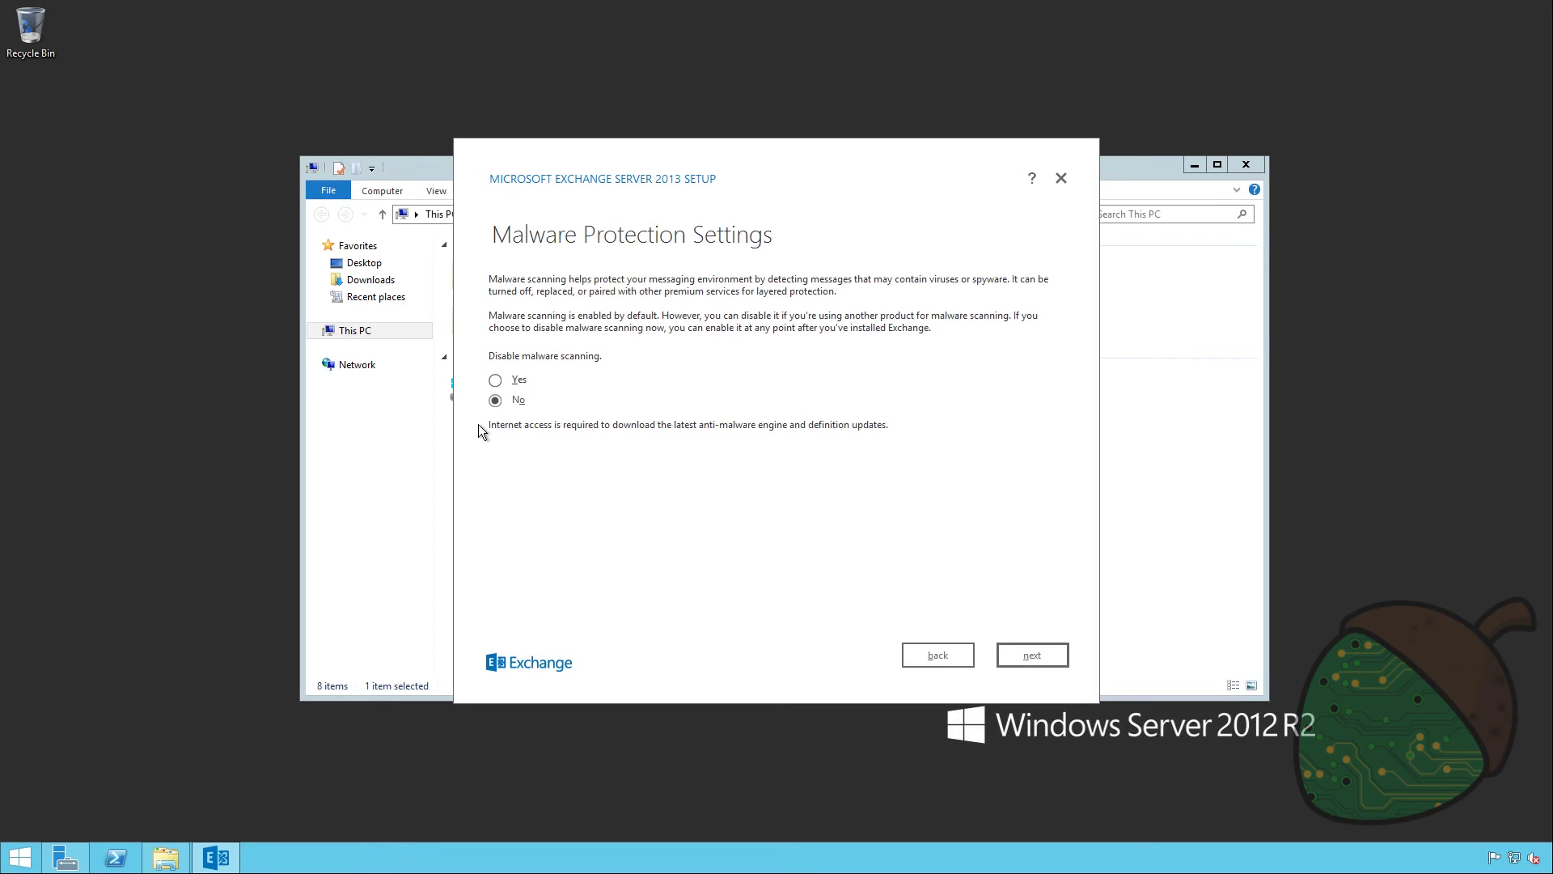
left_click(1050, 657)
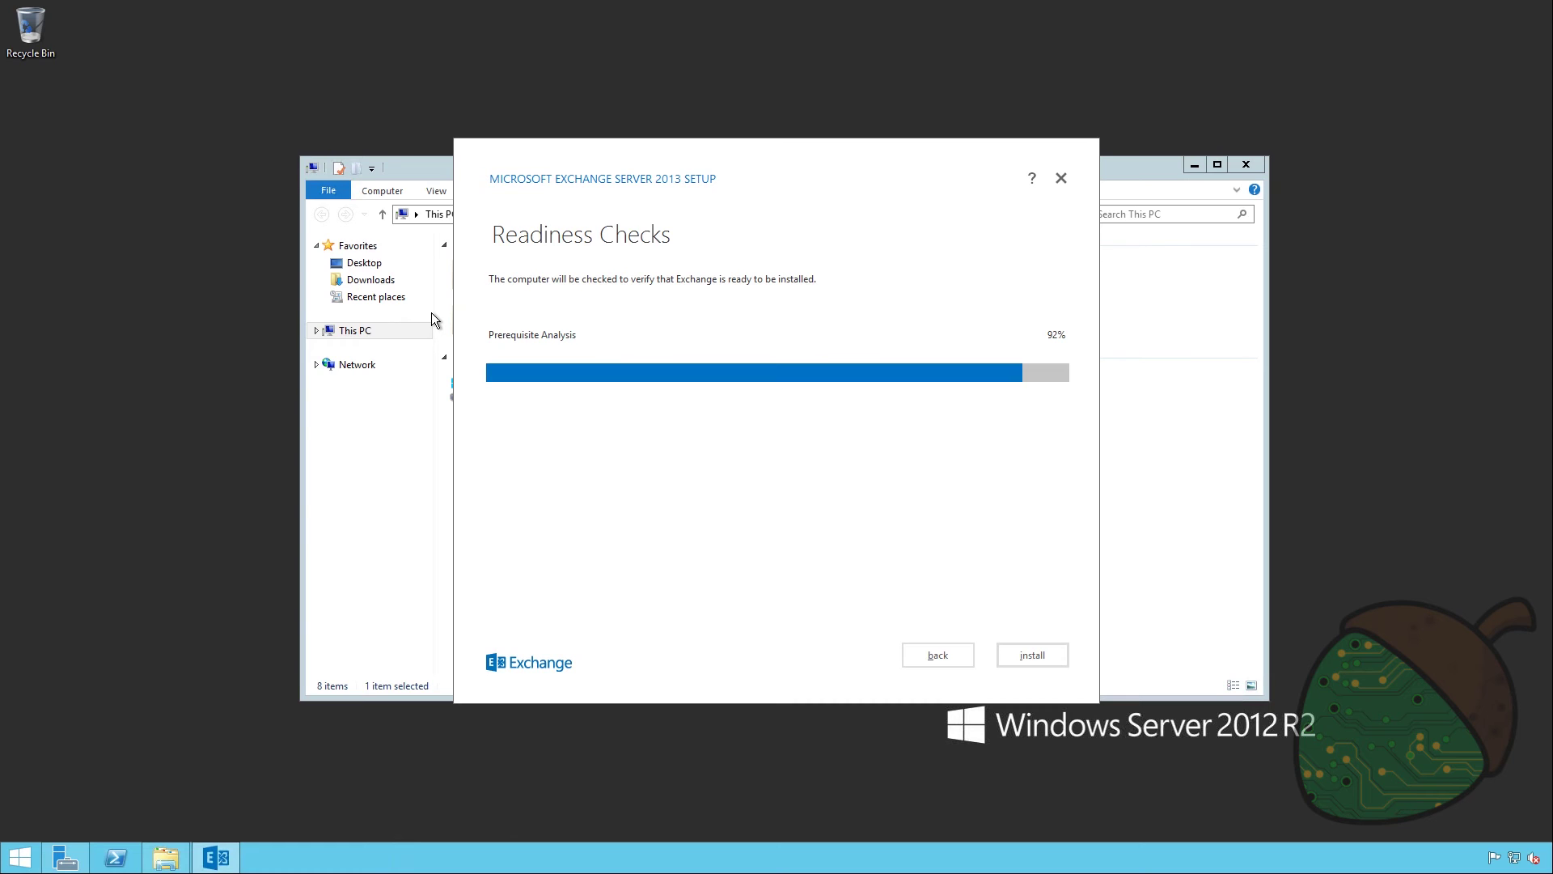
Install Exchange, then finish with Launch Exchange Administration Center ticked.
left_click(1008, 653)
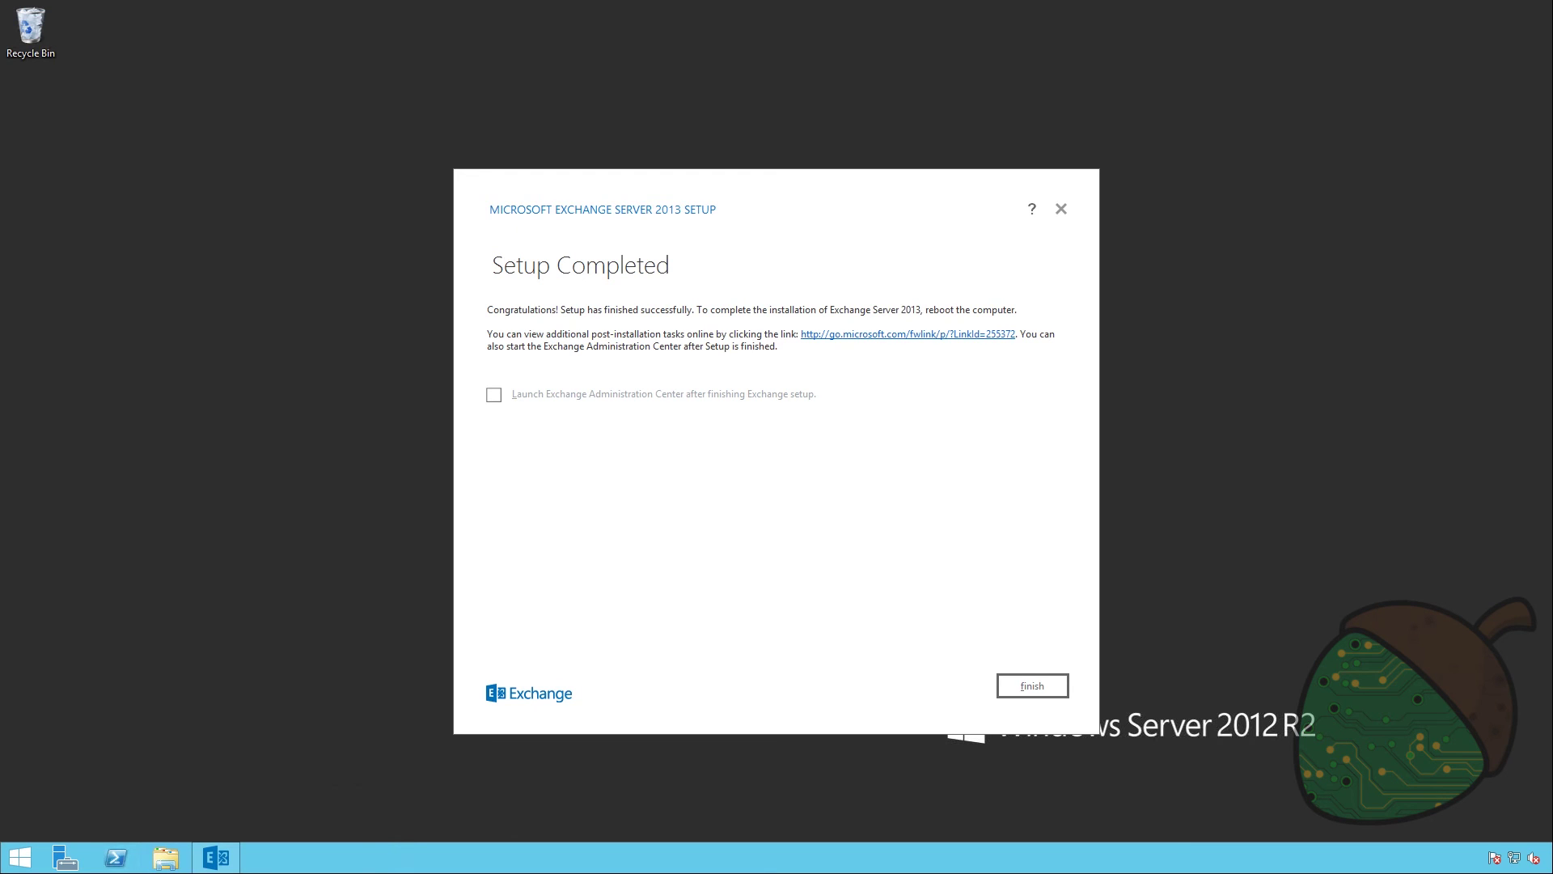
left_click(490, 396)
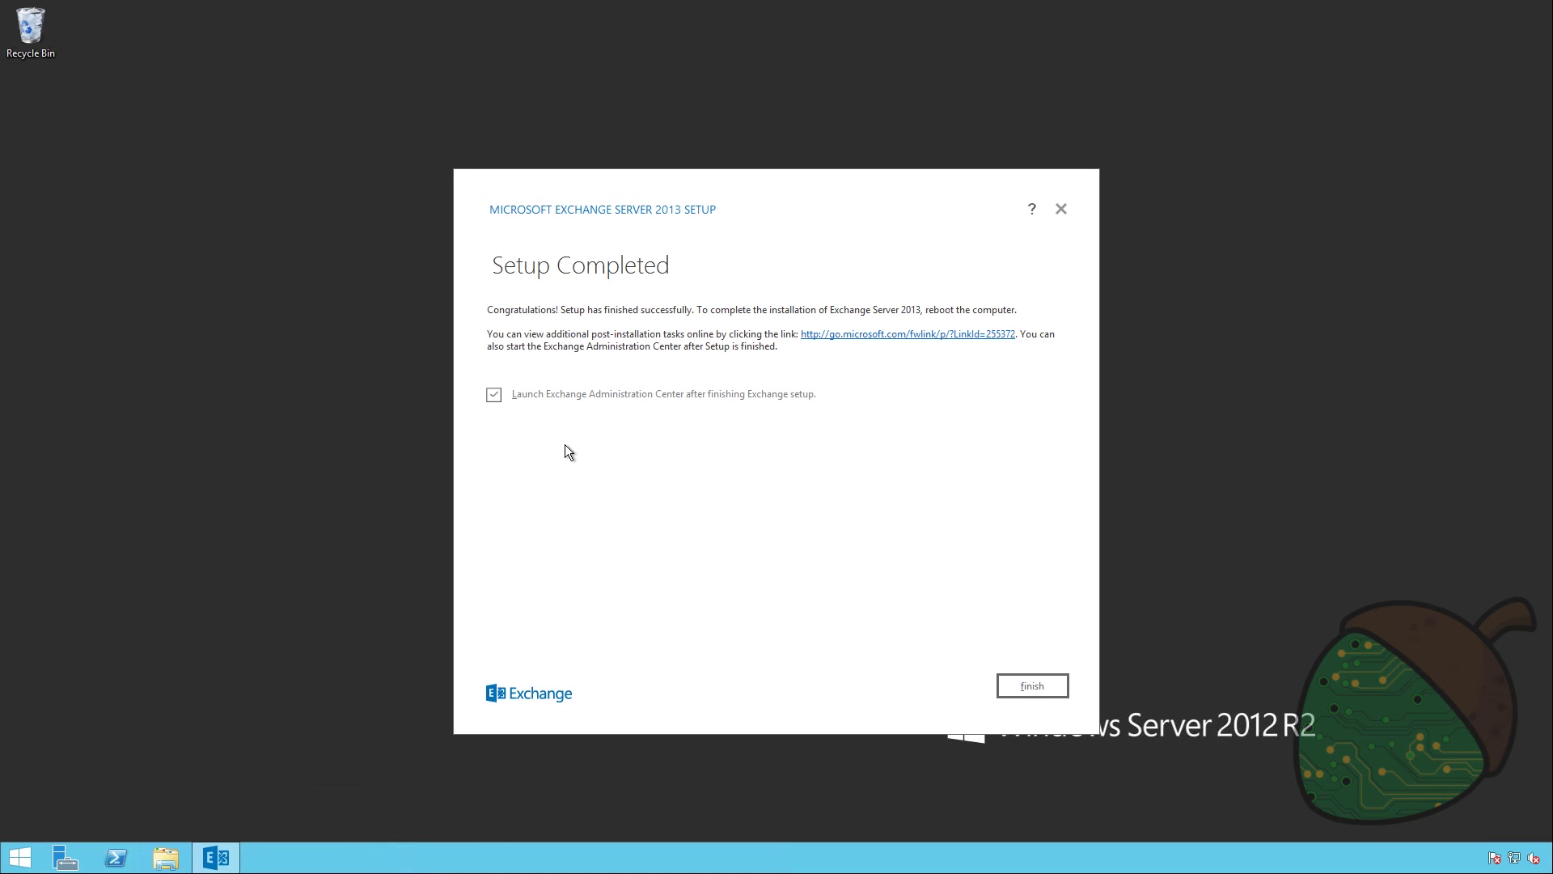
left_click(1034, 678)
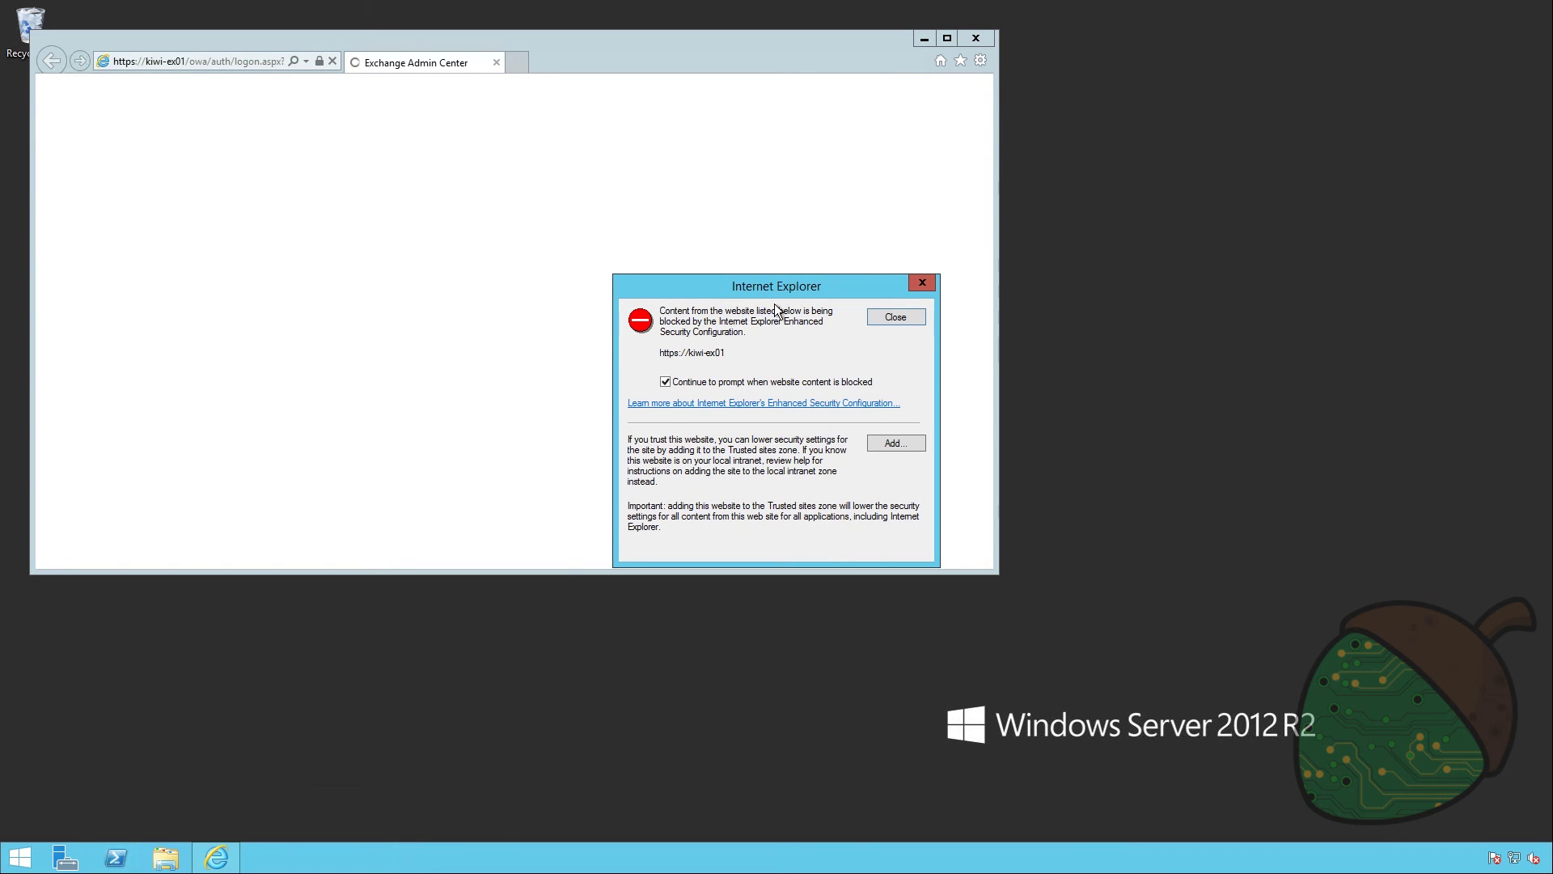
Close Internet Explorer's blocked-content warning.
left_click(887, 320)
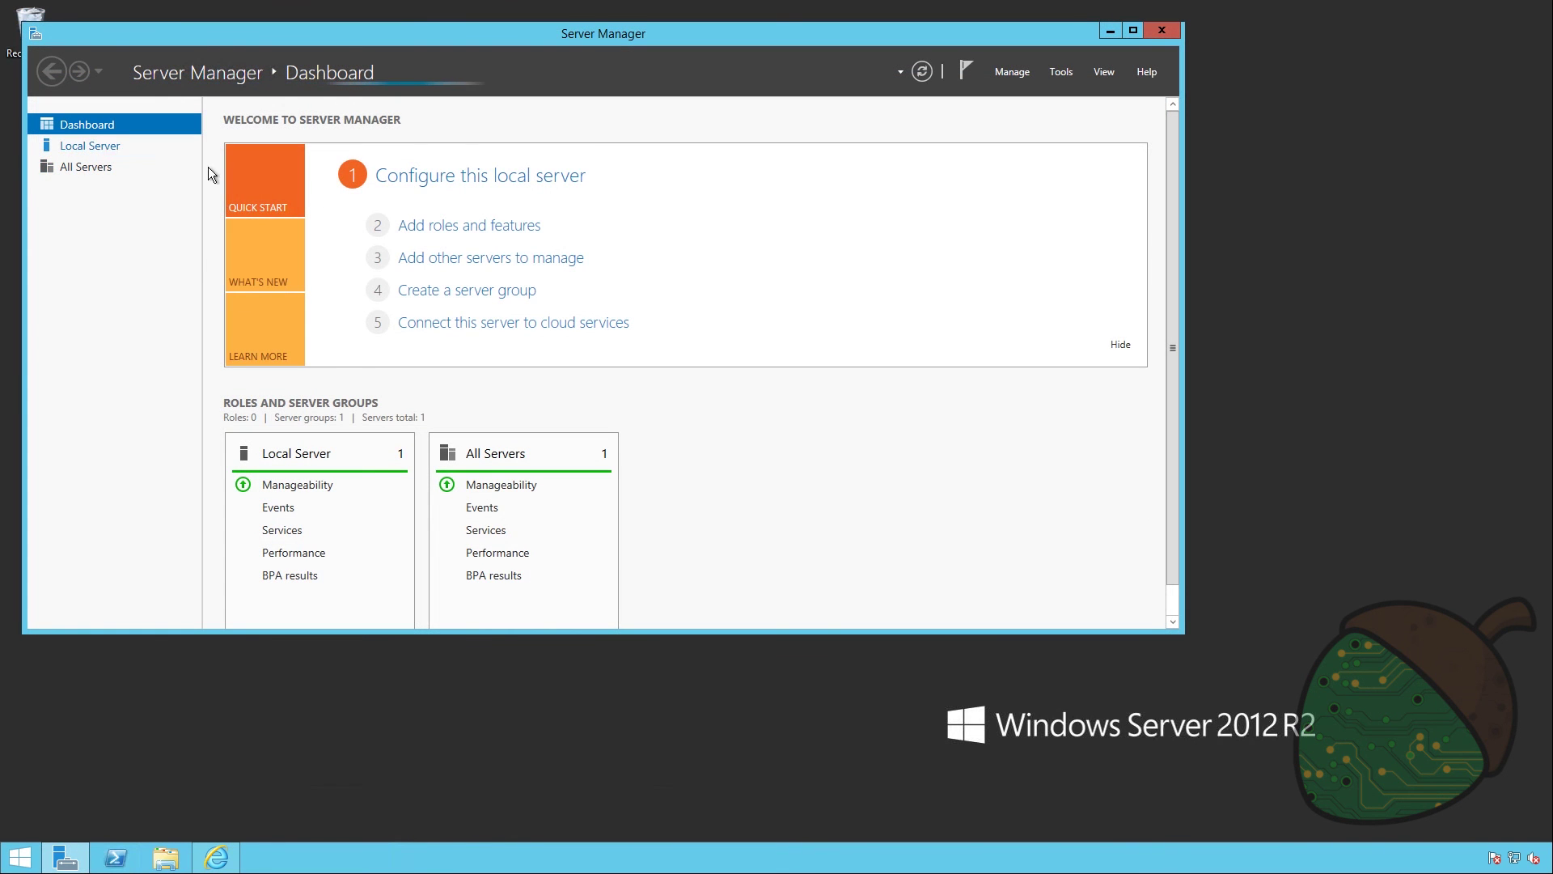
Switch IE Enhanced Security Configuration off for Administrators and Users on the local server, then close Server Manager.
left_click(105, 147)
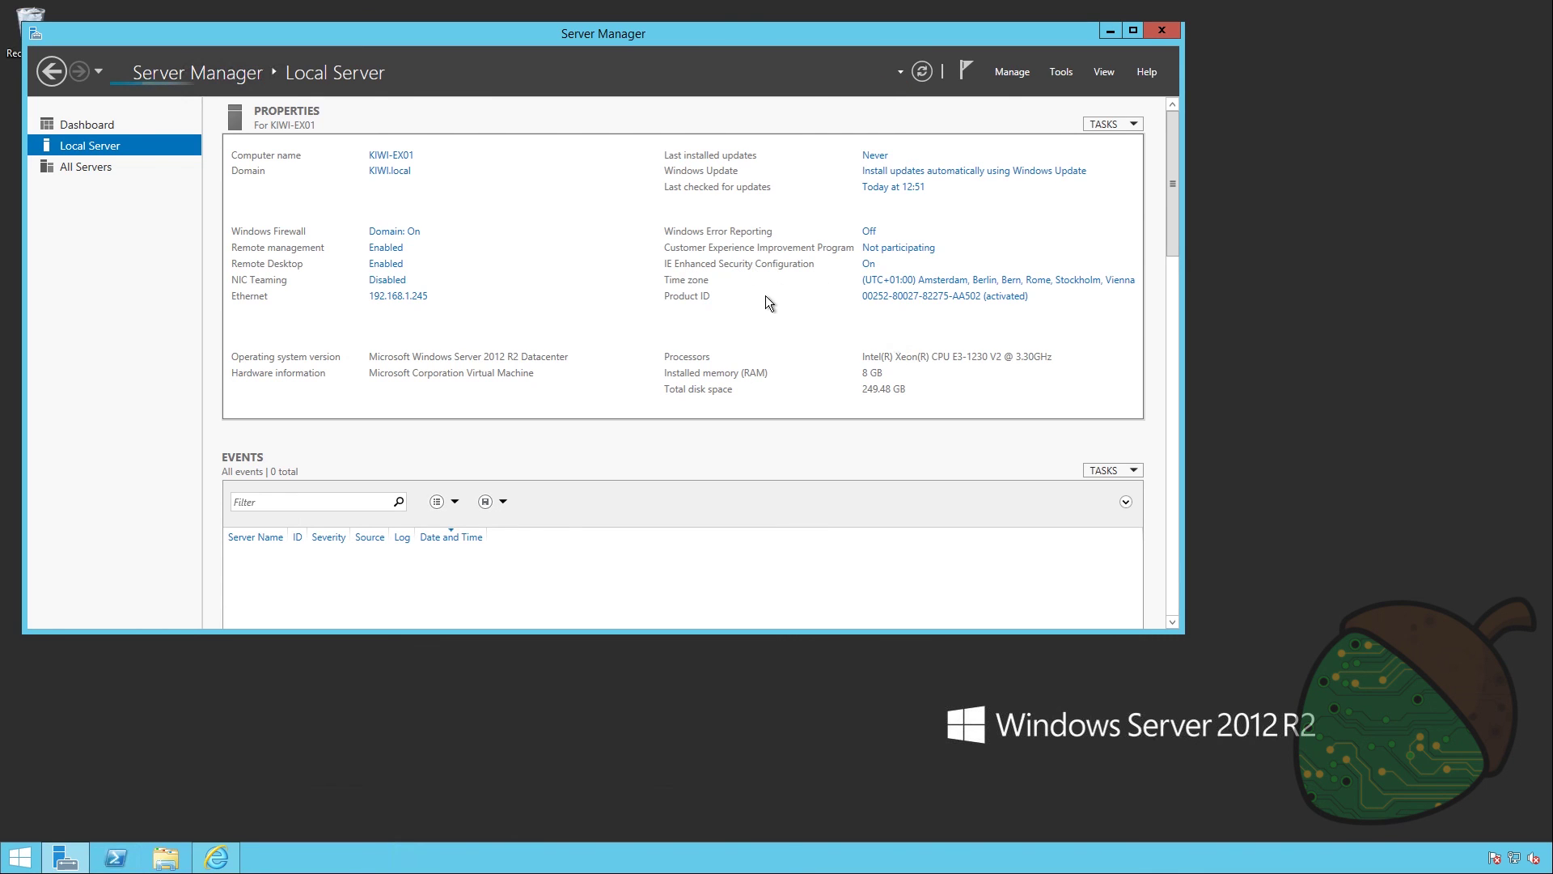
left_click(867, 264)
left_click(678, 406)
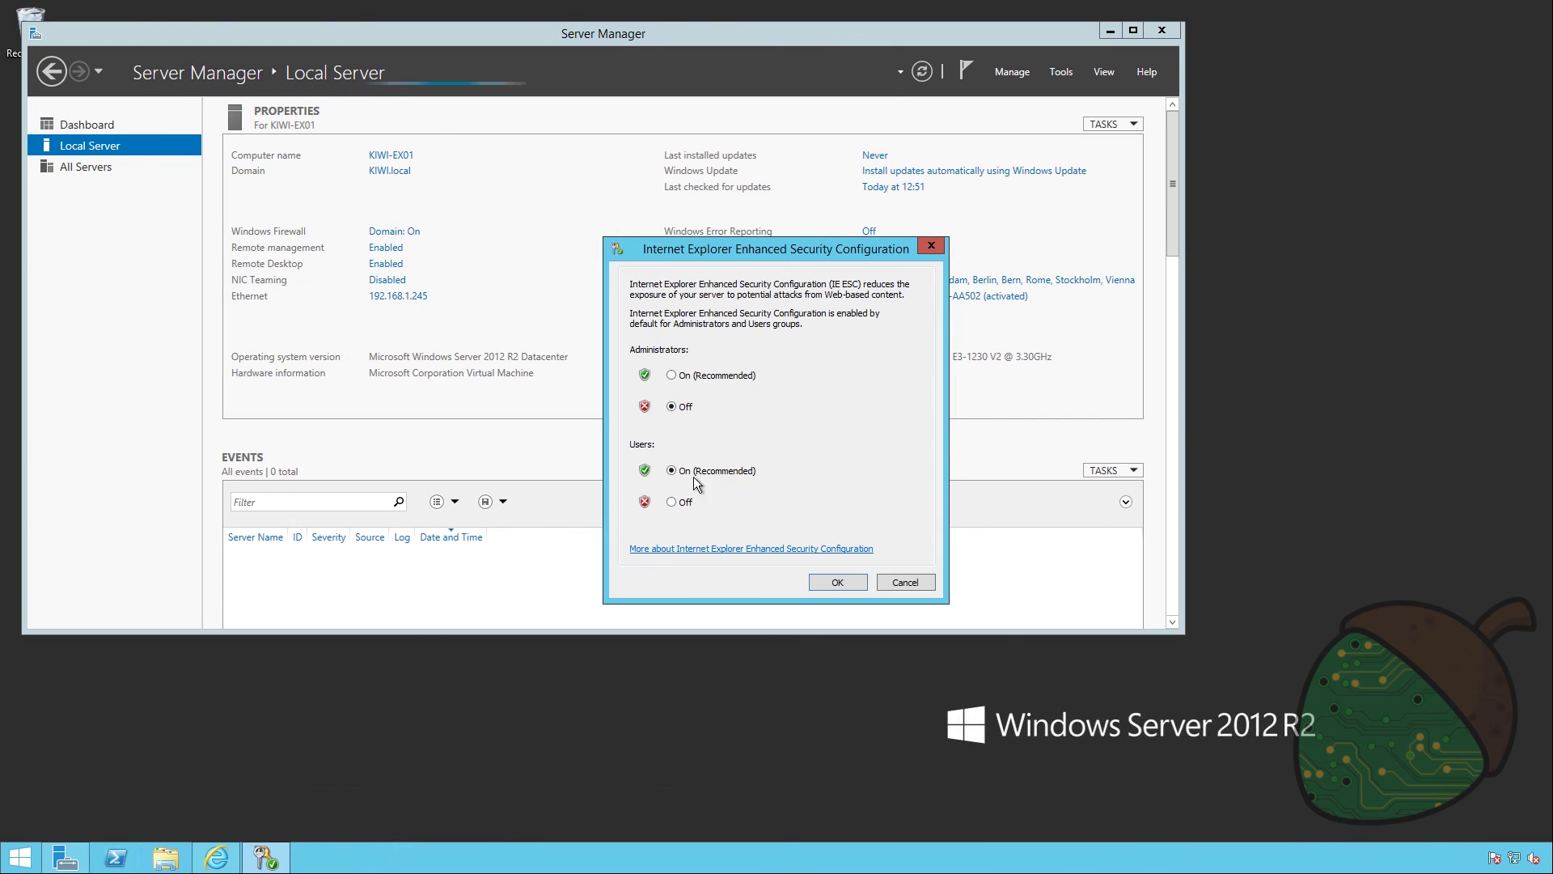
left_click(687, 502)
left_click(833, 582)
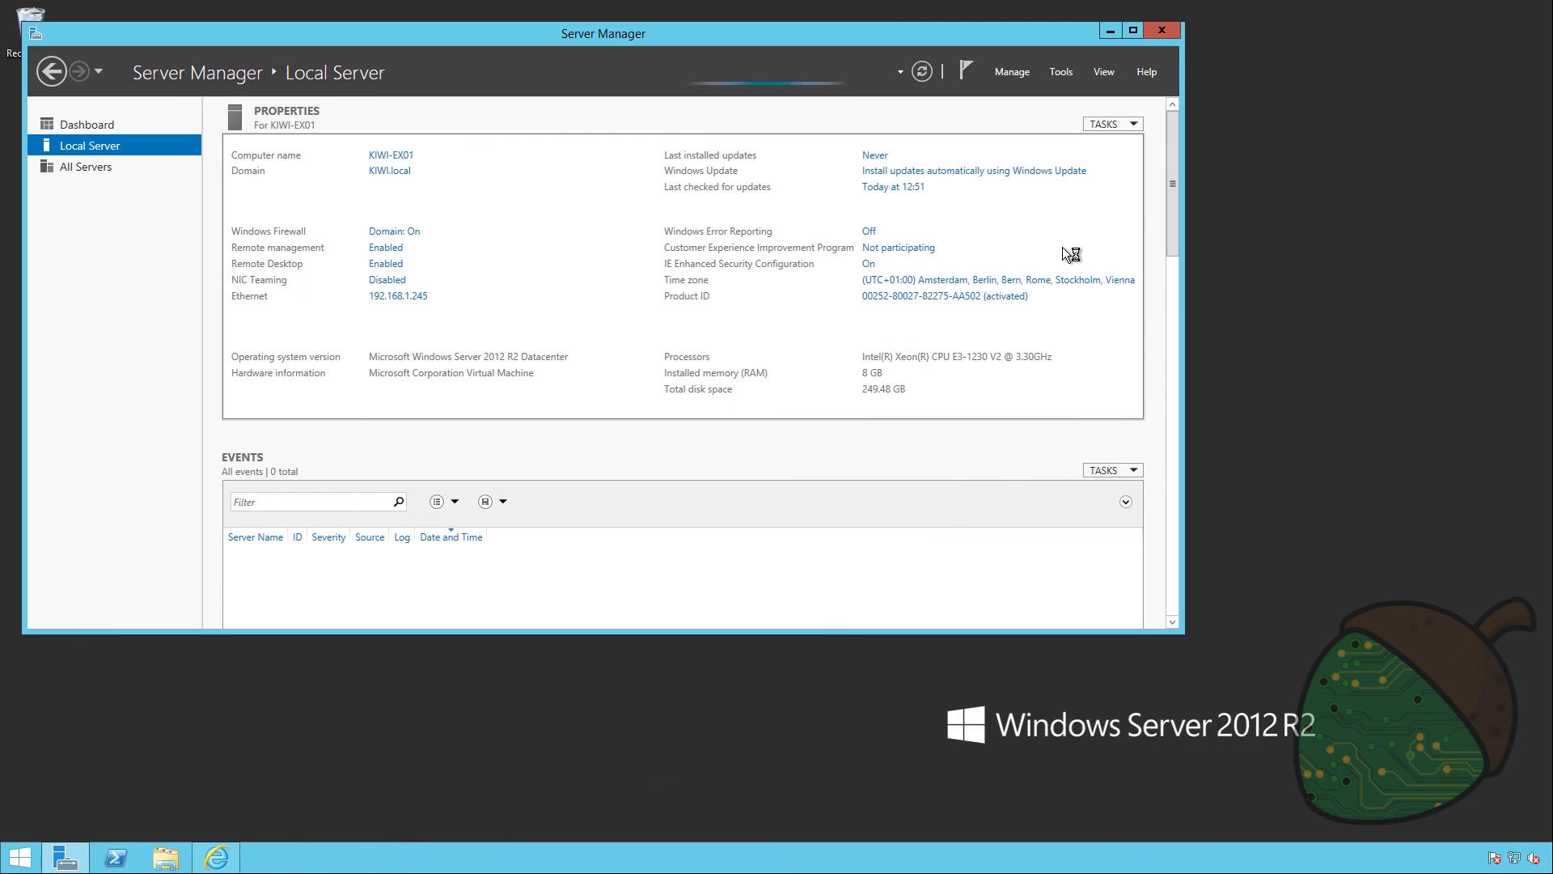
left_click(1165, 36)
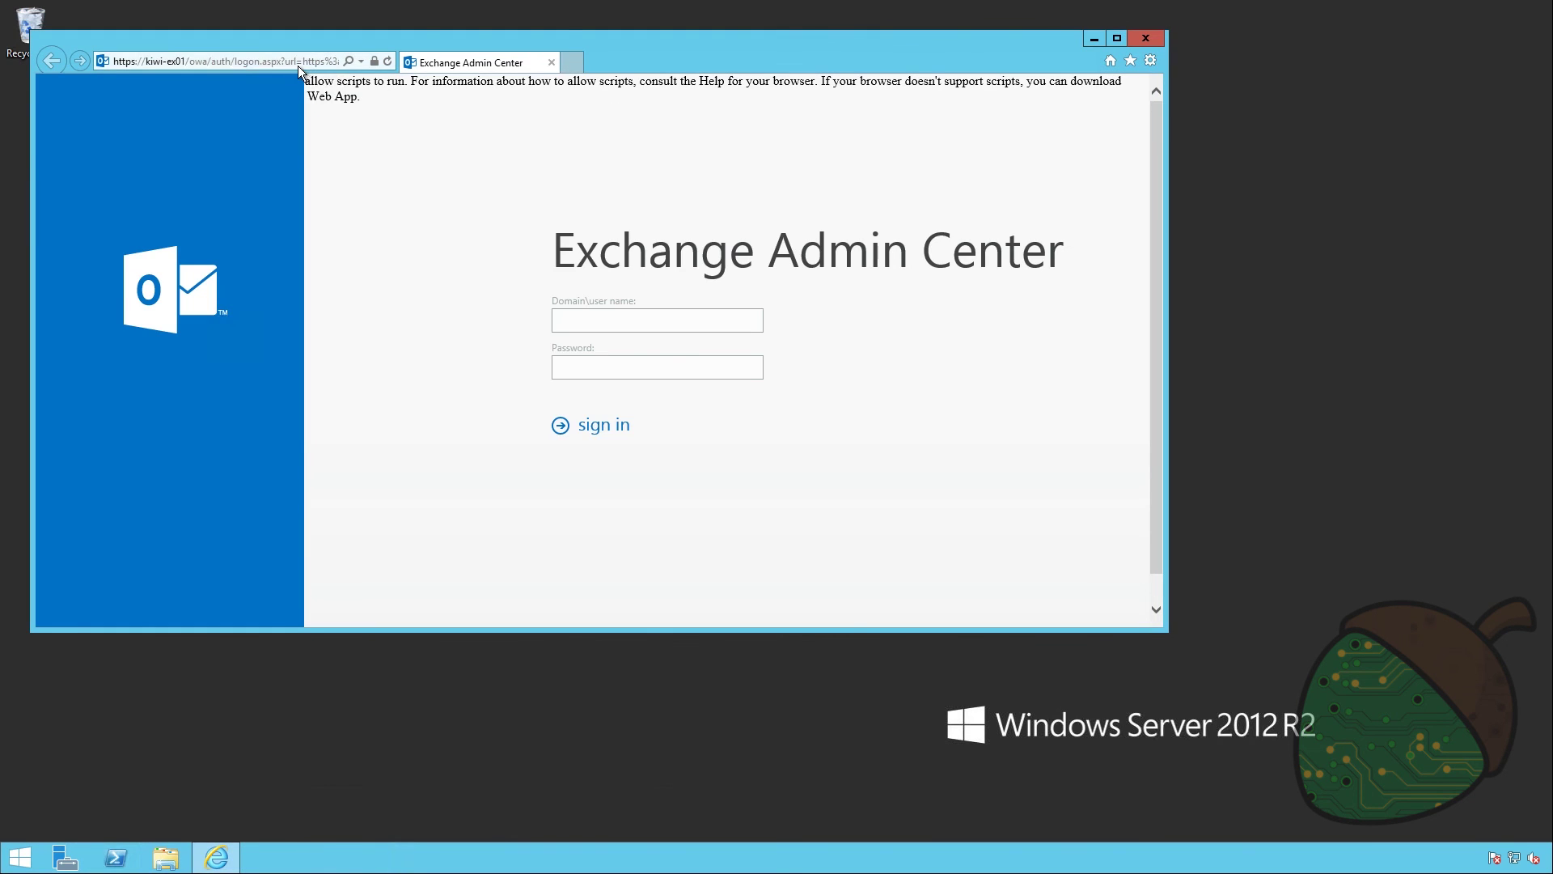
Close the old browser and load the 'kiwi' server address in a fresh Internet Explorer window.
left_click(338, 62)
left_click(1153, 39)
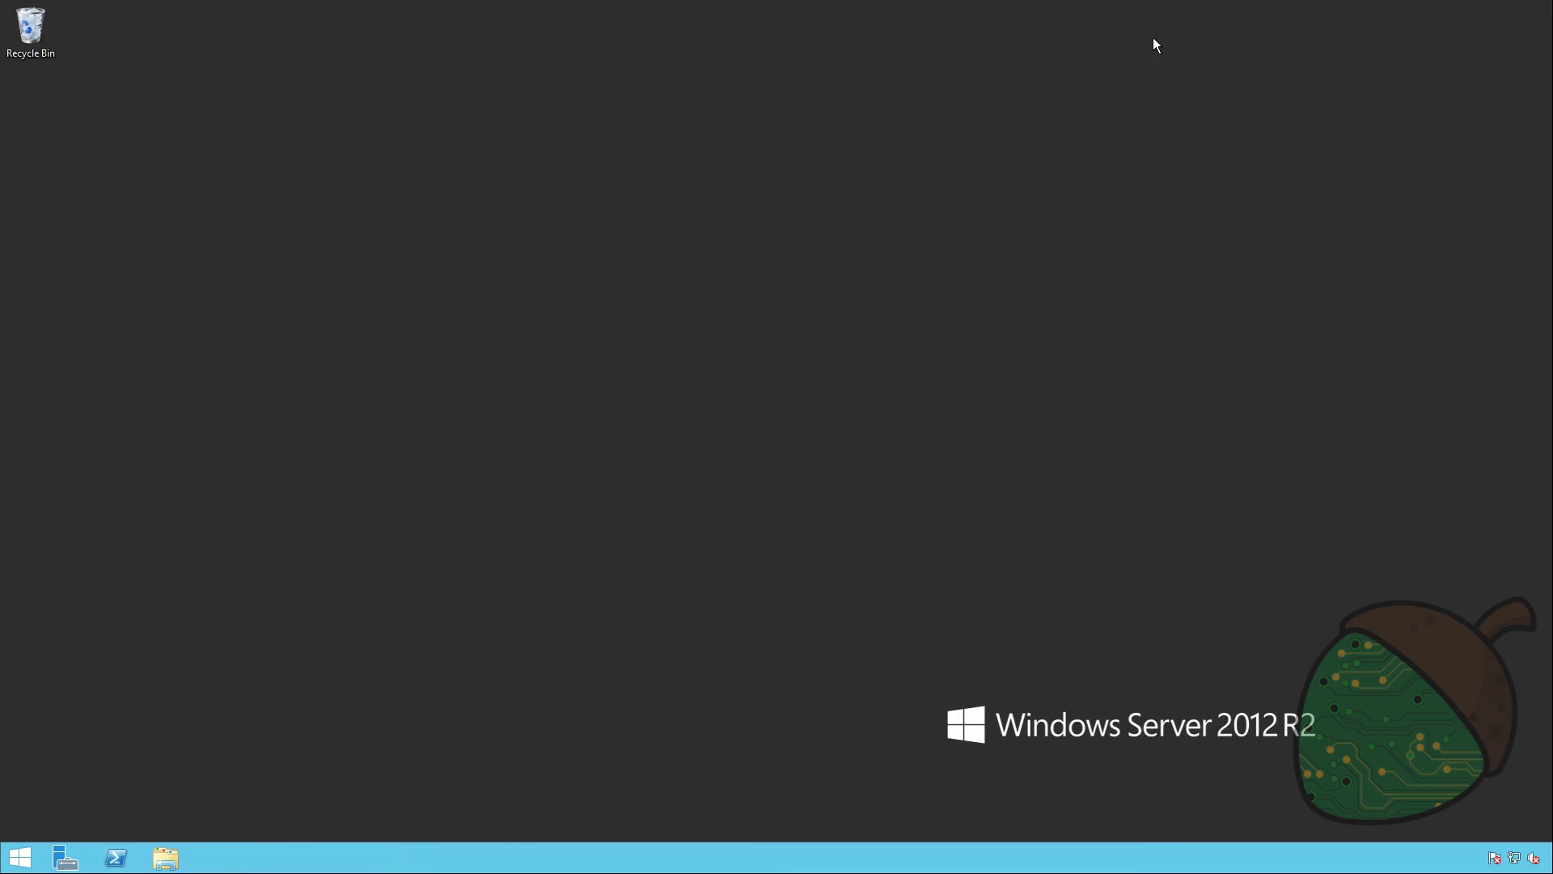
left_click(24, 854)
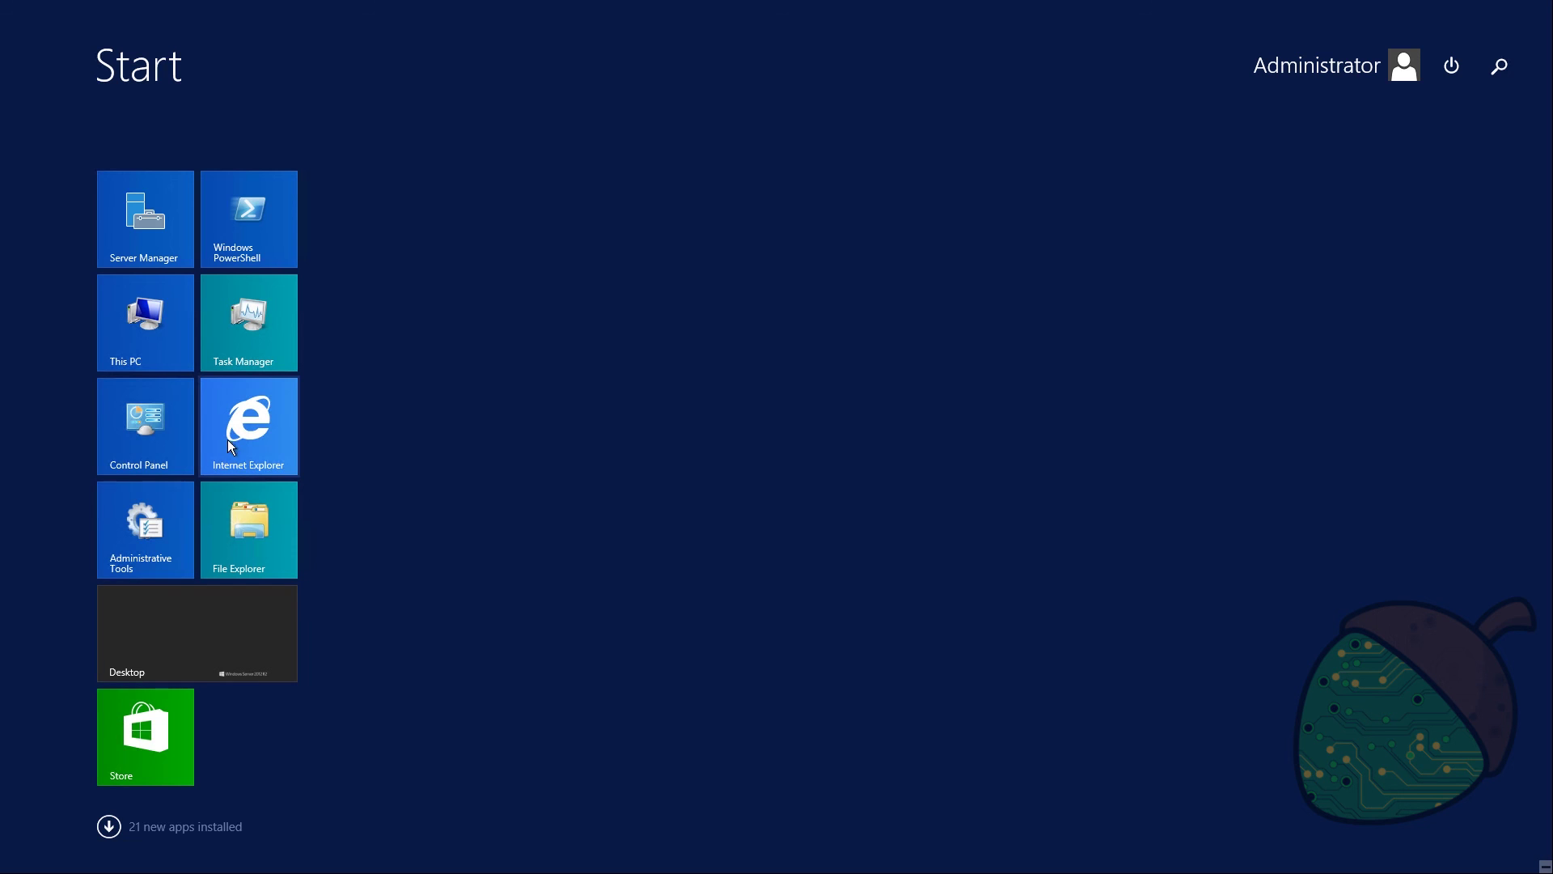
left_click(250, 427)
left_click(243, 61)
type("kiwi-ex01/owa/auth/logon.aspx?replaceCurre")
key("Return")
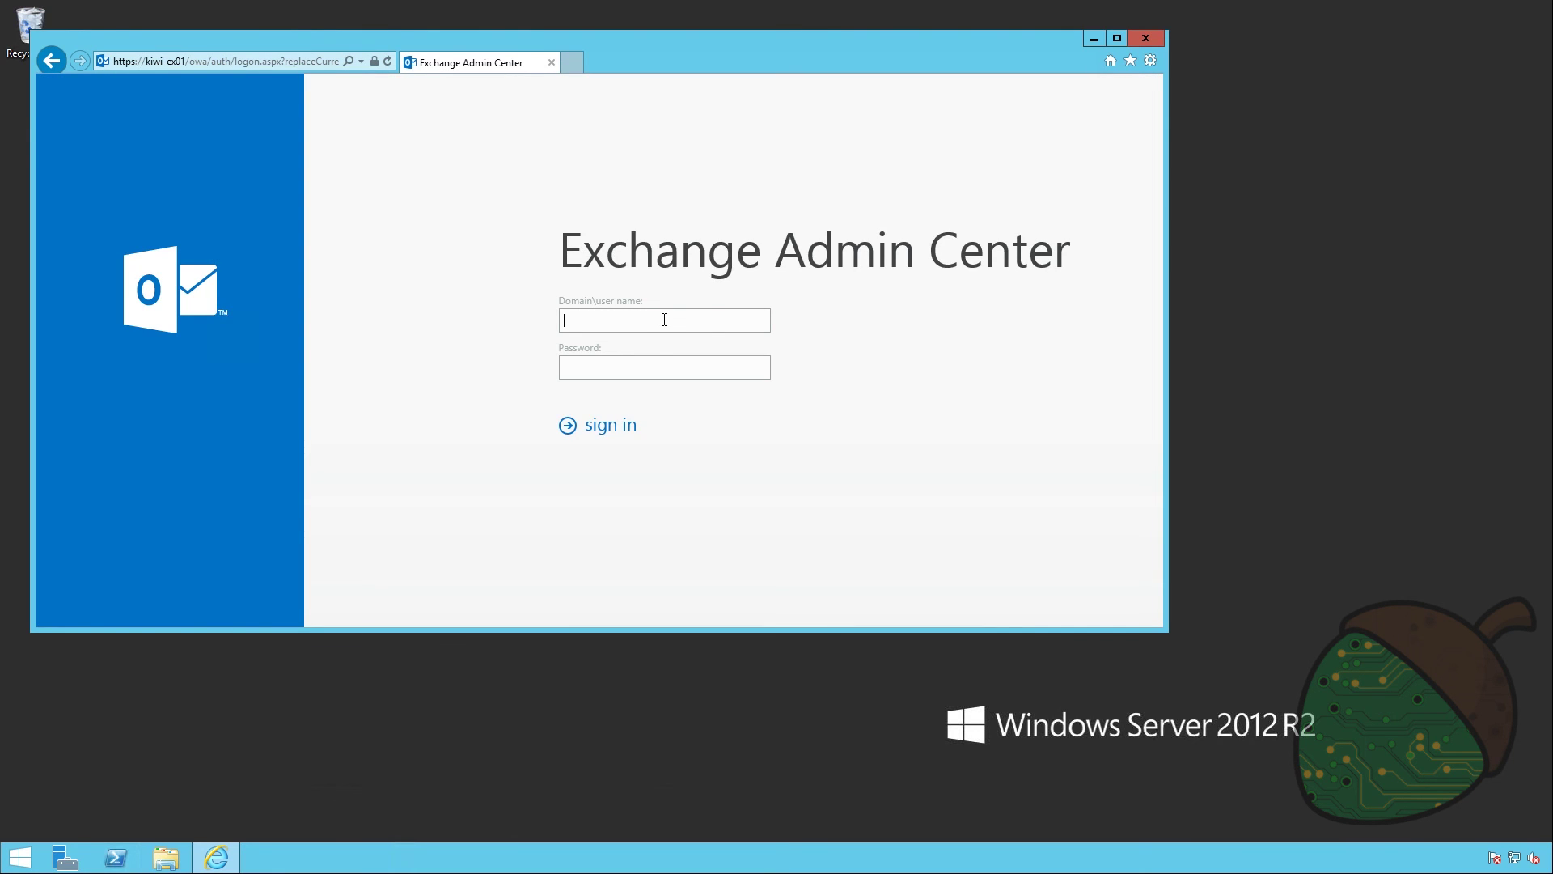
Sign in with the kiwi domain administrator account and password, declining to save the password.
type("kiwi\\administrator")
key("Tab")
type("*********")
key("Return")
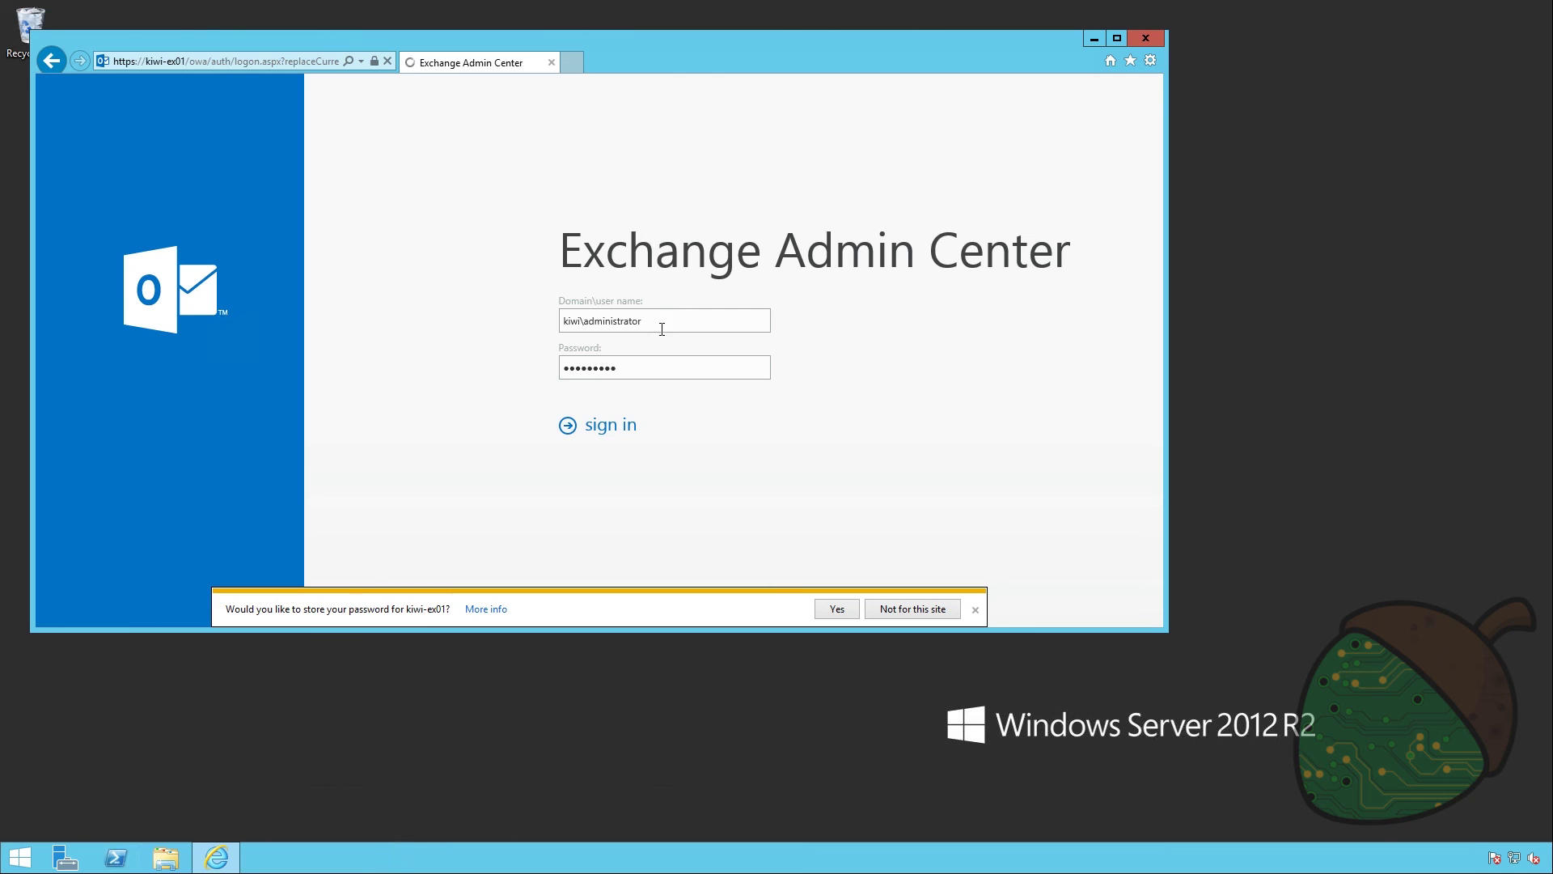
left_click(900, 607)
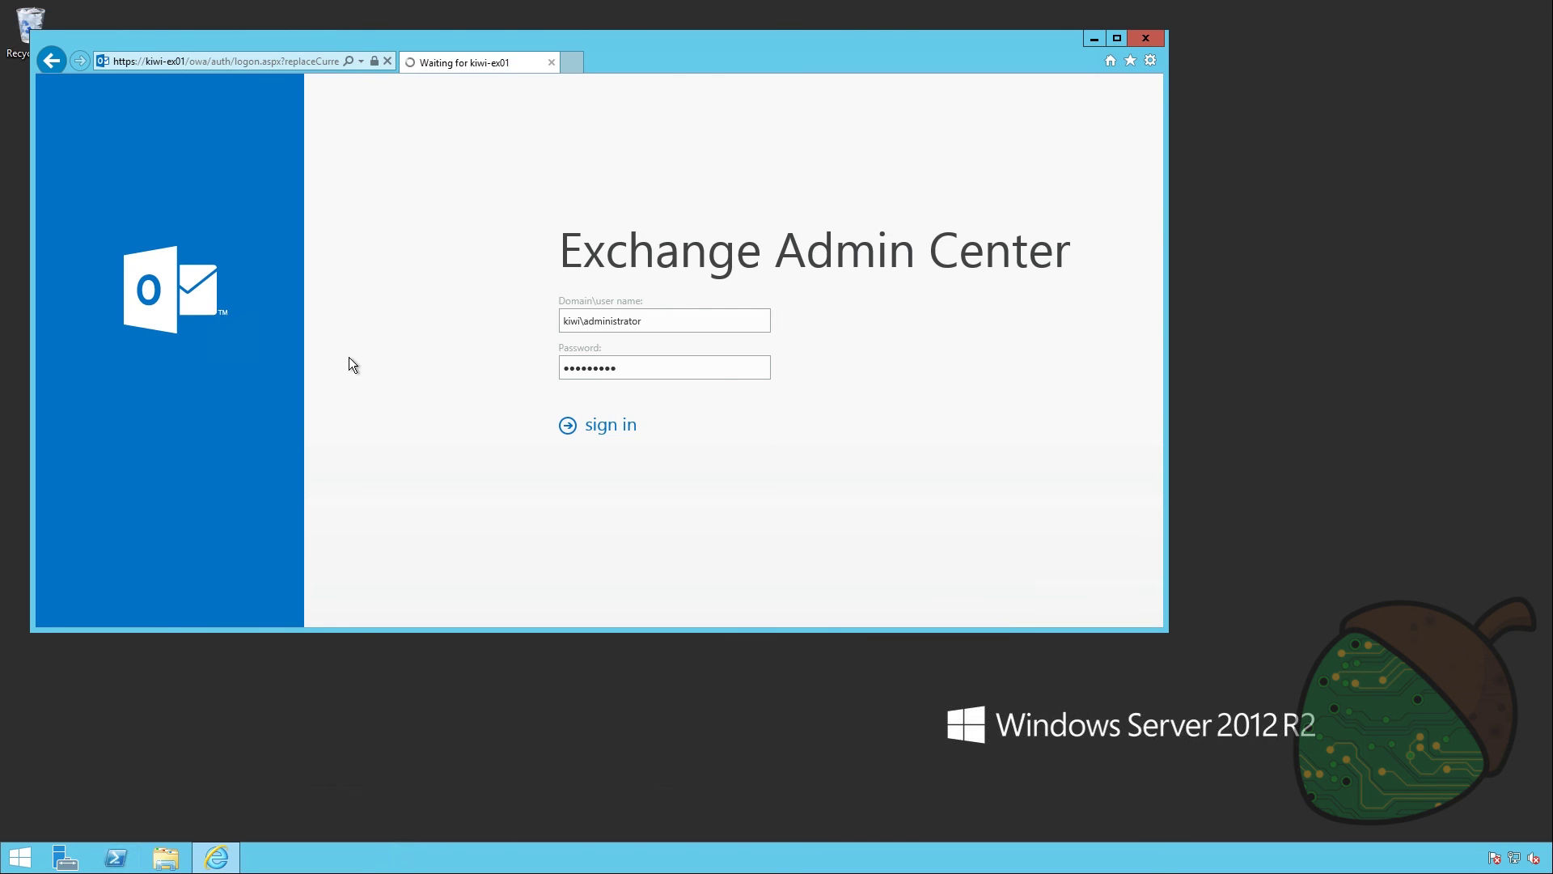